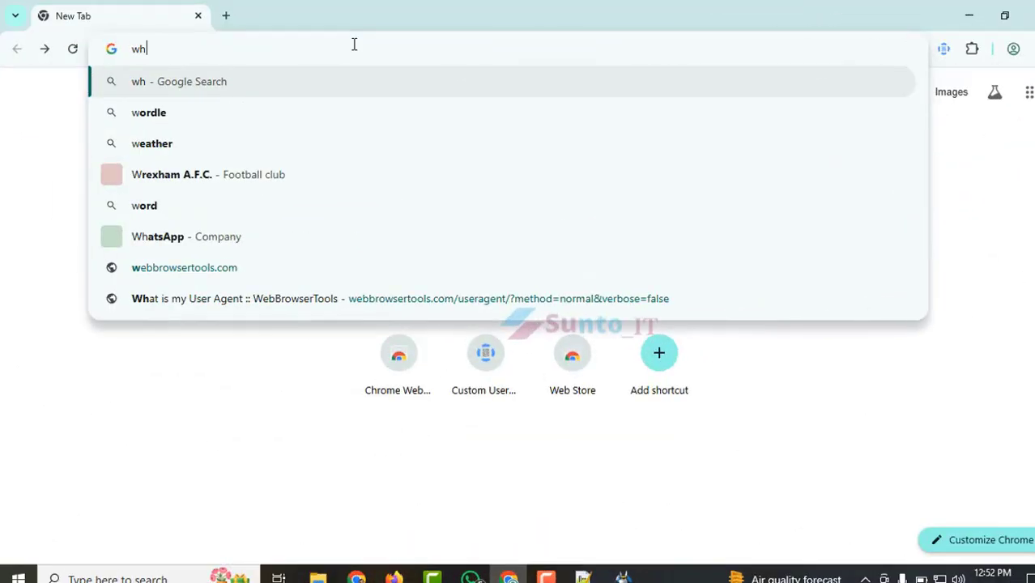
Step: Check the connection on whoer.net, showing Europe/Bratislava time-zone details, and set the clock to 9:53 AM
{"action": "type", "text": "oer"}
{"action": "key", "text": "Return"}
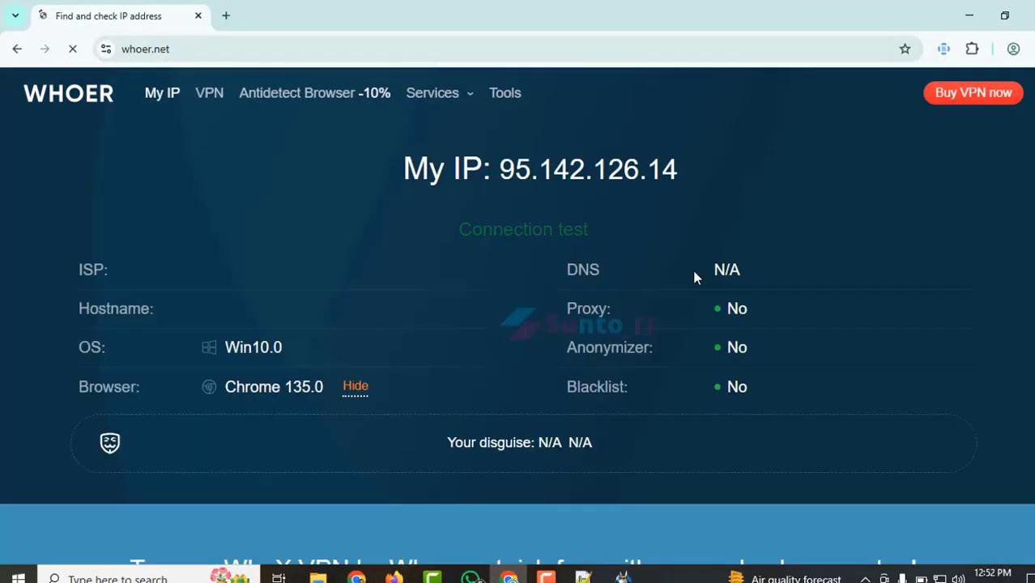
{"action": "scroll", "coordinate": [723, 279], "scroll_direction": "down", "scroll_amount": 6}
{"action": "scroll", "coordinate": [723, 283], "scroll_direction": "down", "scroll_amount": 10}
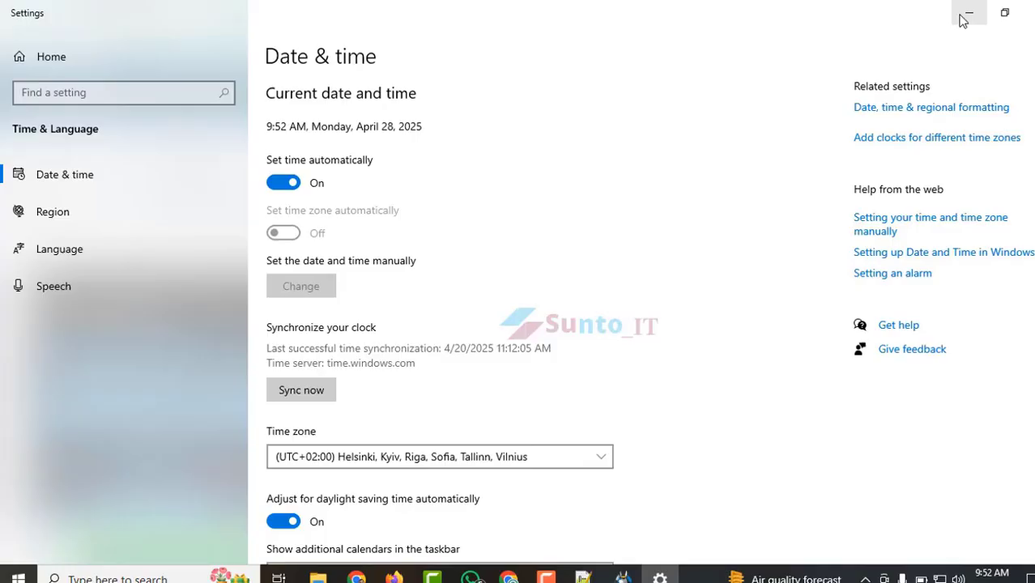
{"action": "left_click", "coordinate": [966, 16]}
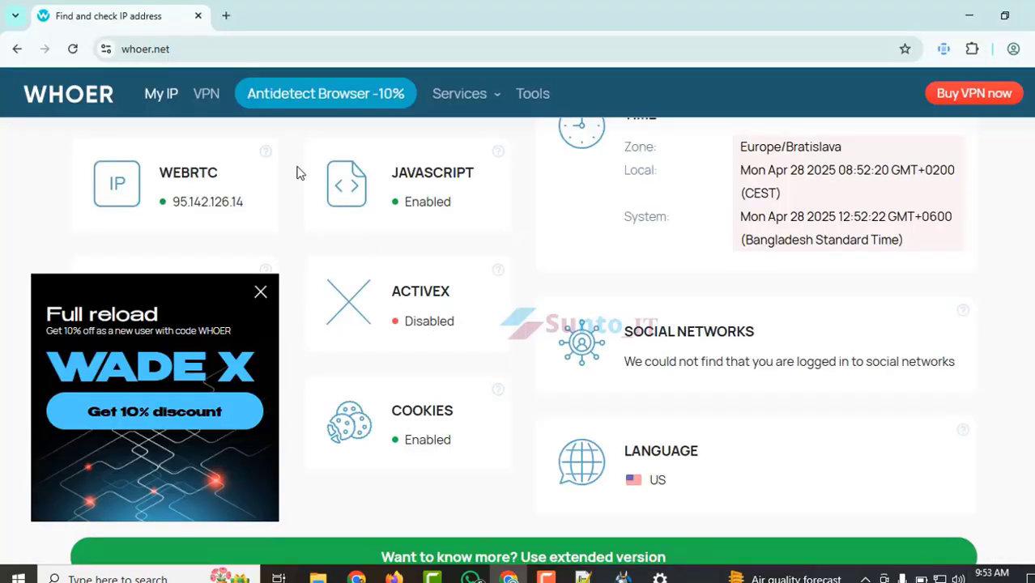
{"action": "left_click", "coordinate": [226, 15]}
Step: Close the whoer.net tab and check the current user agent on WebBrowserTools, accepting its consent prompt
{"action": "left_click", "coordinate": [197, 15]}
{"action": "left_click", "coordinate": [176, 46]}
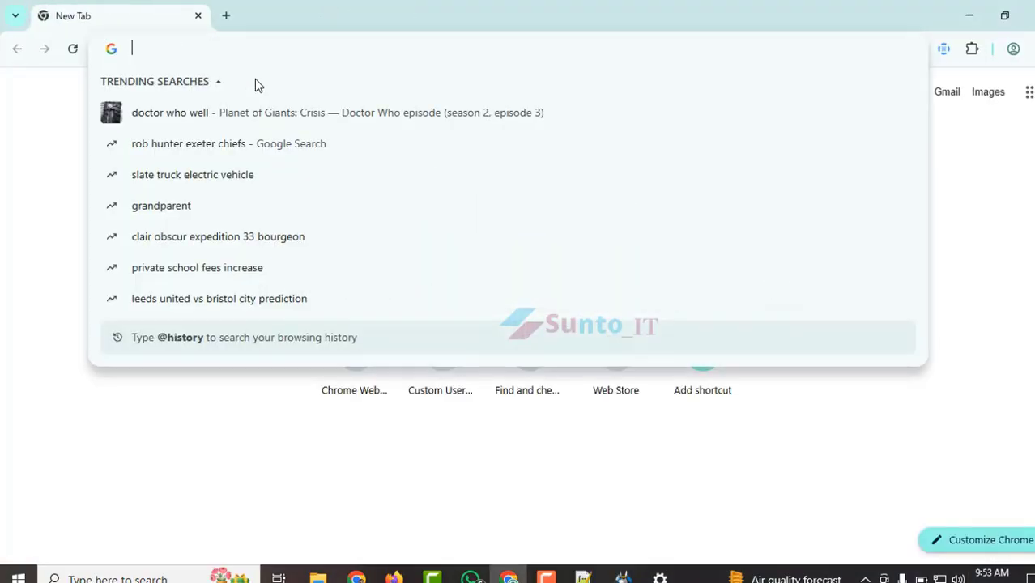
{"action": "left_click", "coordinate": [946, 50]}
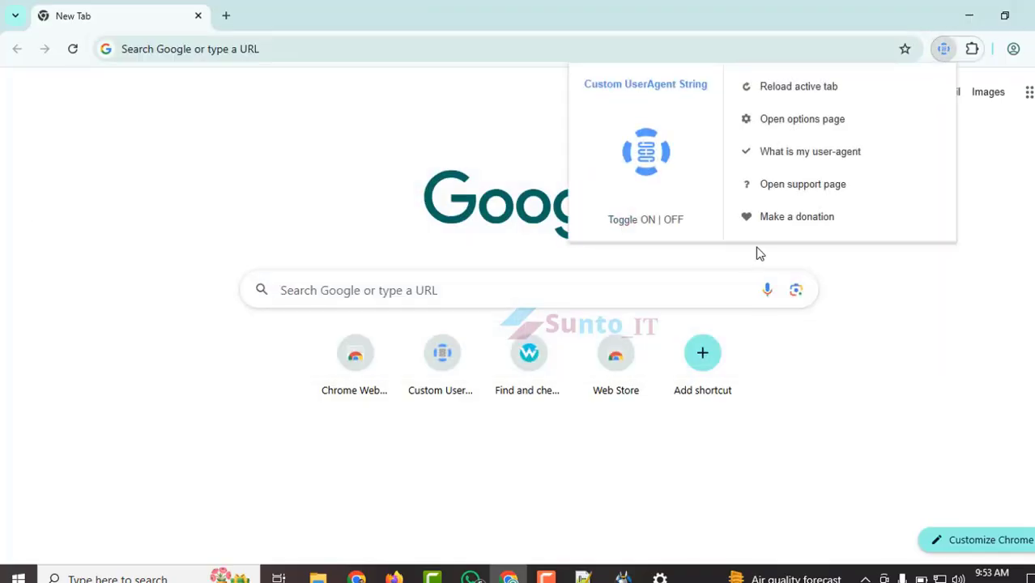
{"action": "left_click", "coordinate": [800, 162]}
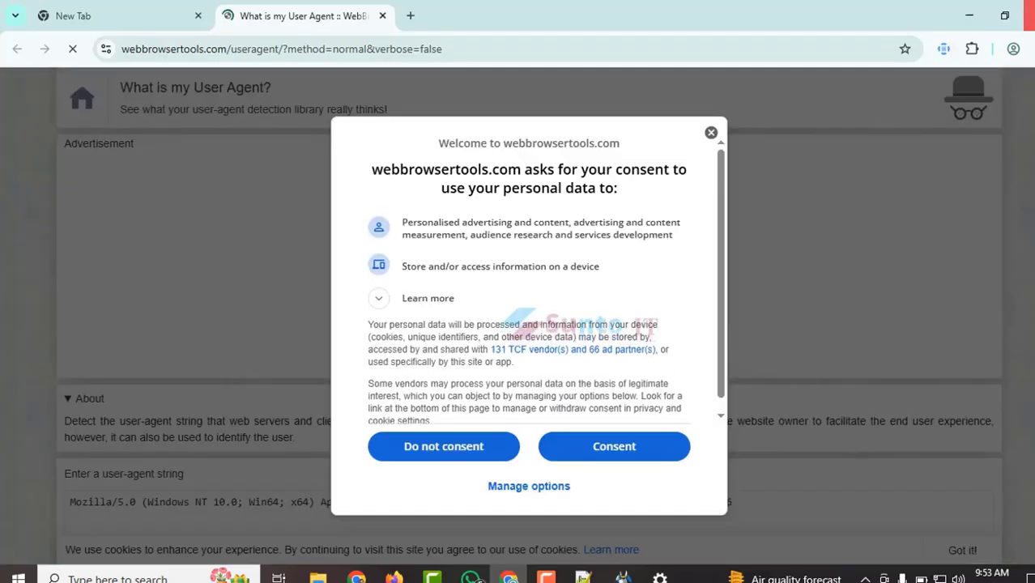
{"action": "left_click", "coordinate": [639, 450]}
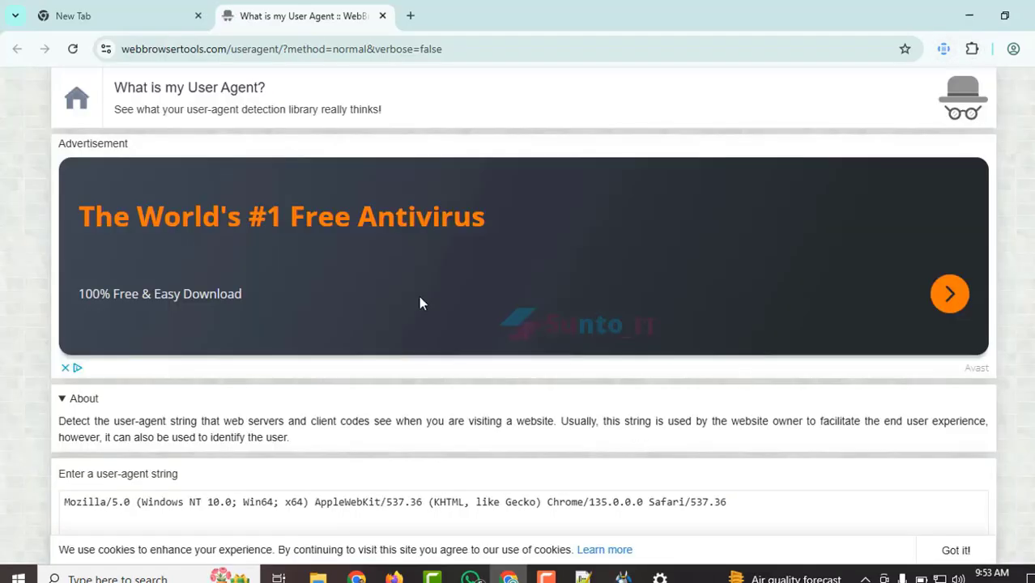
Step: Select the Windows Chrome 135 user-agent string and bring up the Notepad++ iPhone/iPad user-agent list
{"action": "scroll", "coordinate": [420, 300], "scroll_direction": "down", "scroll_amount": 5}
{"action": "scroll", "coordinate": [474, 277], "scroll_direction": "up", "scroll_amount": 2}
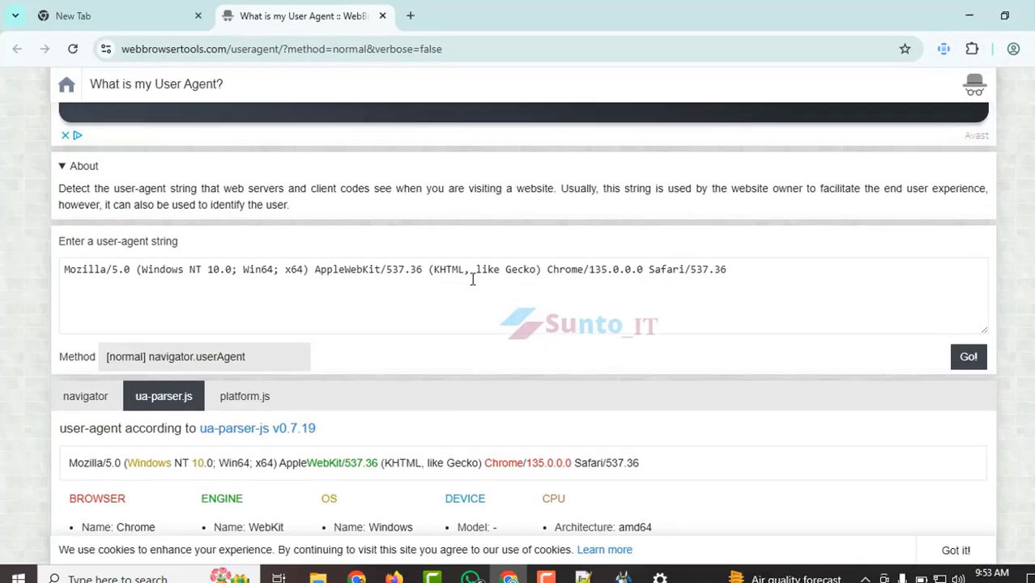
{"action": "triple_click", "coordinate": [473, 276]}
{"action": "left_click_drag", "start_coordinate": [355, 272], "coordinate": [18, 274]}
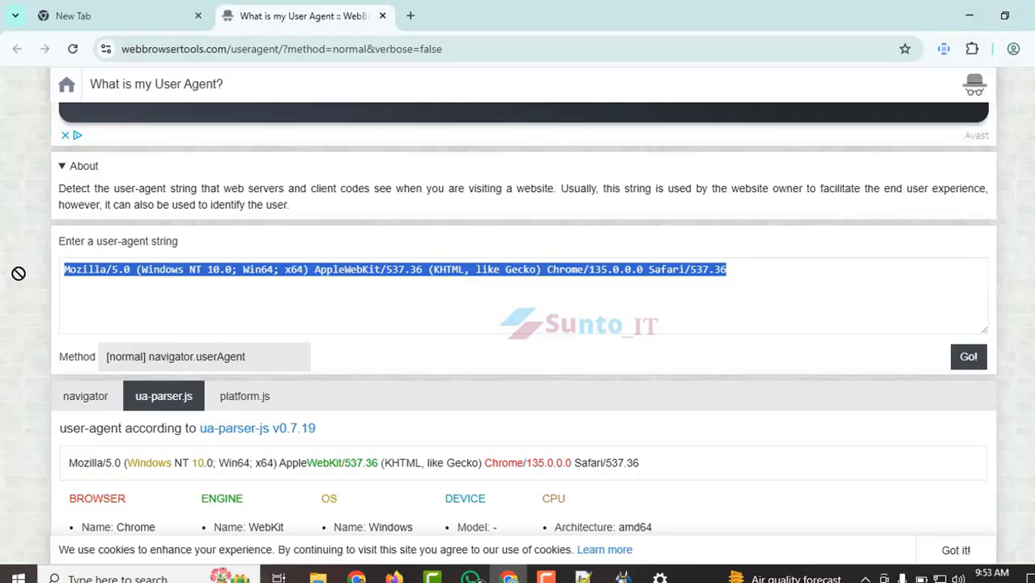
{"action": "left_click_drag", "start_coordinate": [542, 577], "coordinate": [420, 316]}
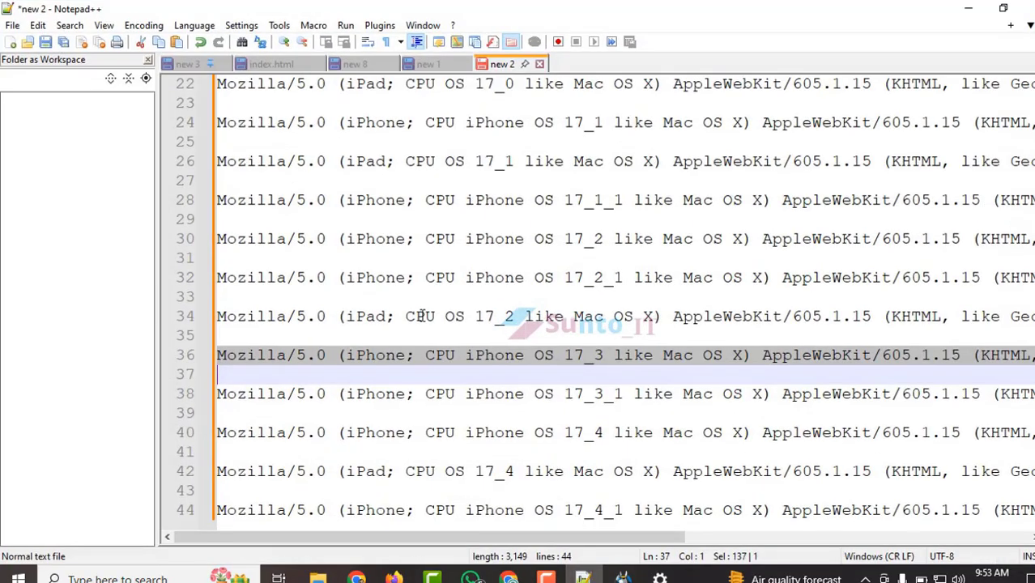
Step: Copy the iPad CPU OS 17_2 user agent from Notepad++ line 34 into the browser's user-agent box
{"action": "left_click_drag", "start_coordinate": [219, 278], "coordinate": [222, 292]}
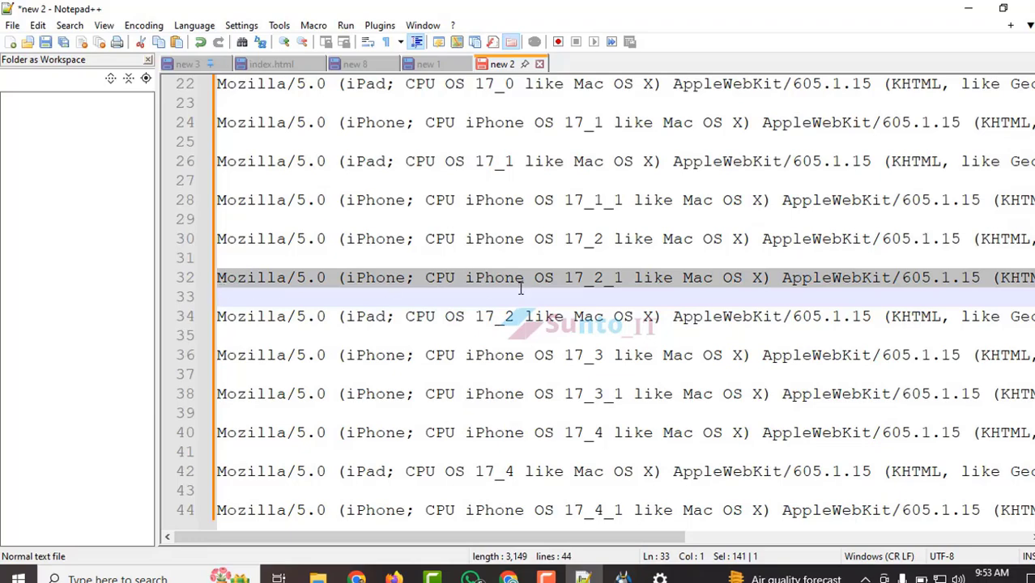
{"action": "left_click", "coordinate": [283, 334]}
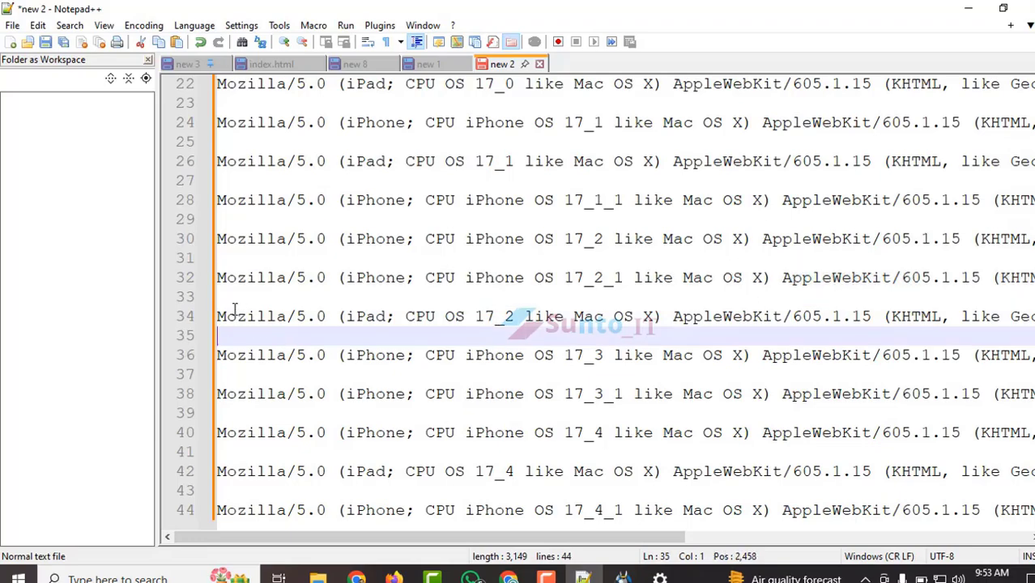
{"action": "left_click_drag", "start_coordinate": [220, 313], "coordinate": [297, 330]}
{"action": "key", "text": "ctrl+c"}
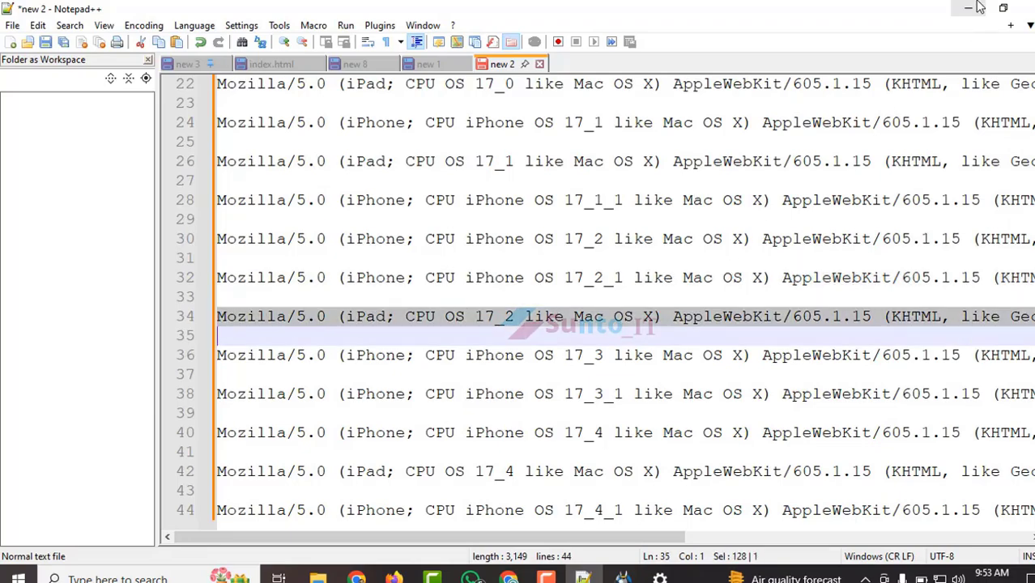
{"action": "left_click", "coordinate": [968, 8]}
{"action": "key", "text": "ctrl+v"}
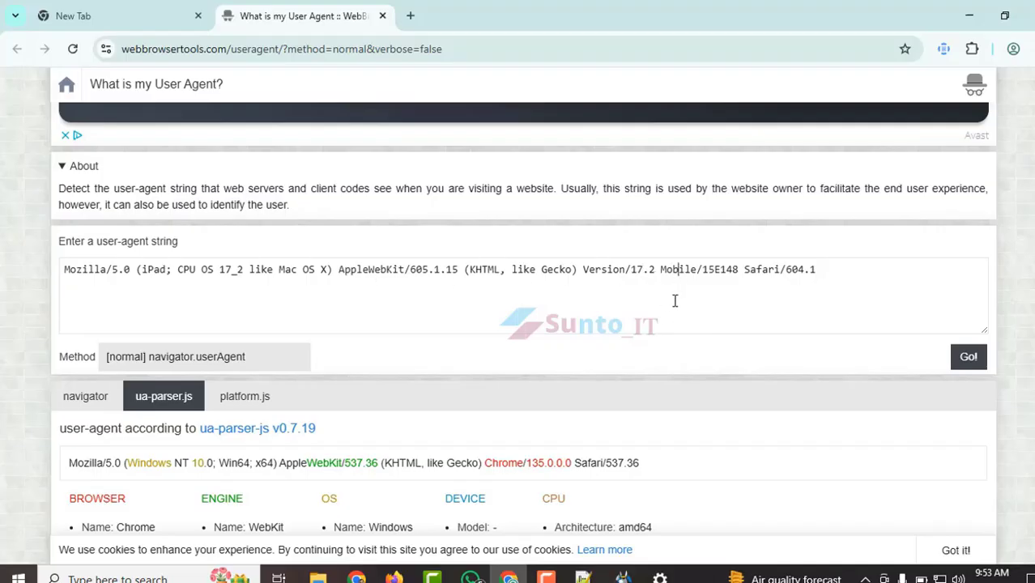
Step: Parse the pasted string as Mobile Safari 17.2 on an iOS 17.2 iPad, then return to the New Tab page
{"action": "left_click", "coordinate": [968, 356]}
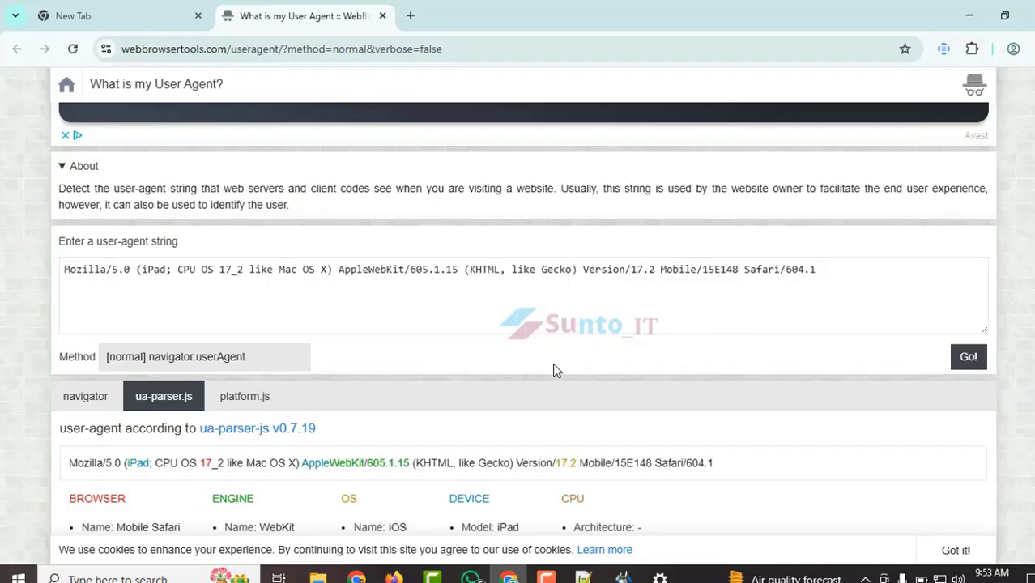
{"action": "scroll", "coordinate": [310, 366], "scroll_direction": "down", "scroll_amount": 3}
{"action": "left_click_drag", "start_coordinate": [164, 278], "coordinate": [41, 295]}
{"action": "left_click", "coordinate": [150, 342]}
{"action": "left_click", "coordinate": [69, 279]}
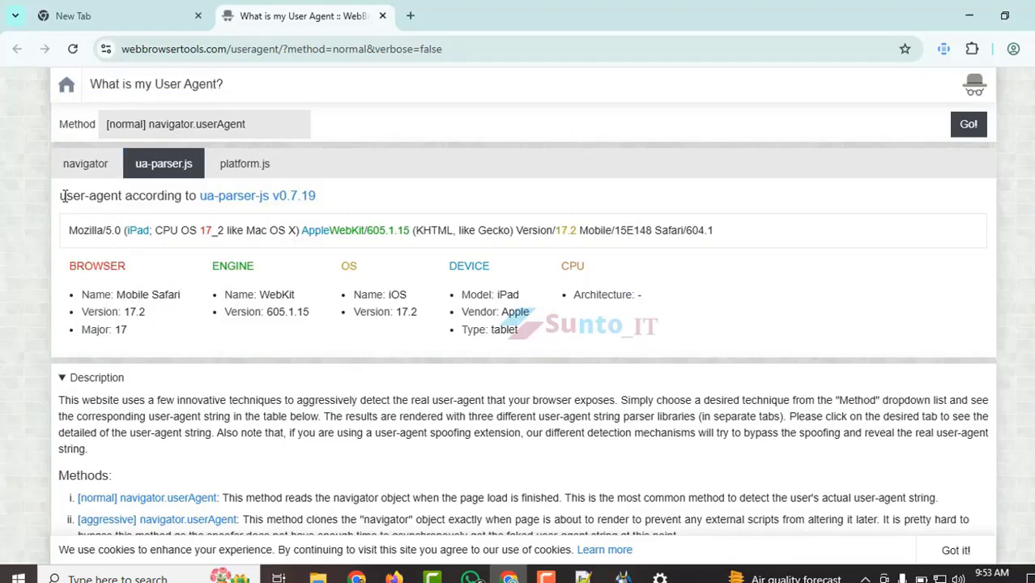
{"action": "key", "text": "ctrl+shift+Tab"}
{"action": "left_click", "coordinate": [298, 50]}
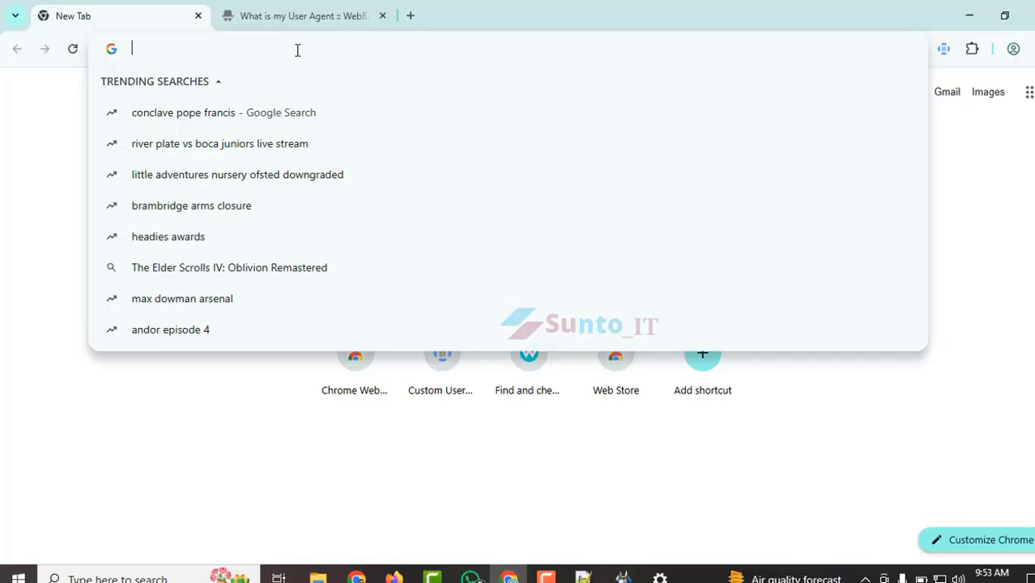
Step: Search 'radint', open the r/Radix Reddit post, and choose Continue With Google at Reddit's log-in
{"action": "type", "text": "radint"}
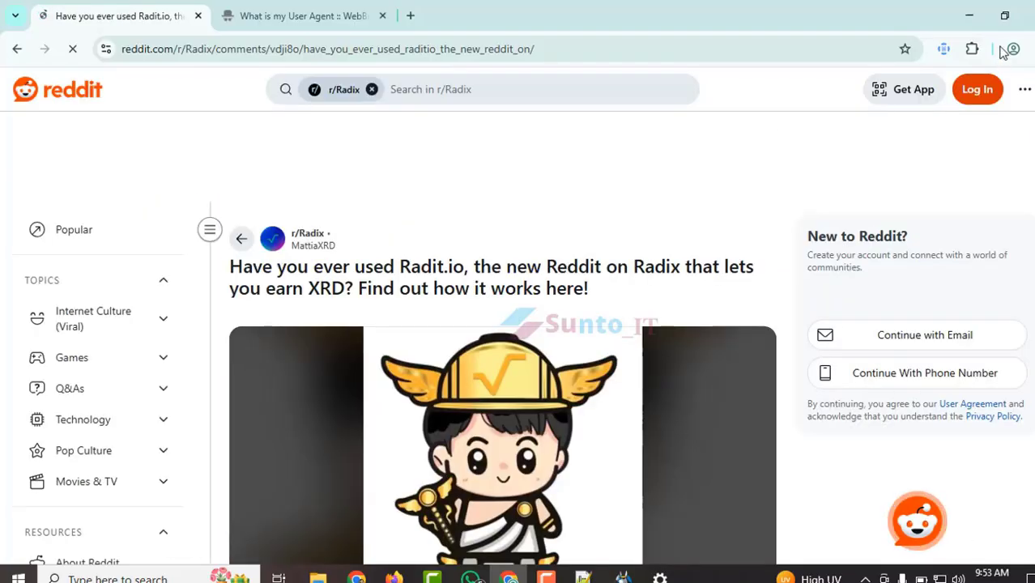
{"action": "left_click", "coordinate": [977, 91]}
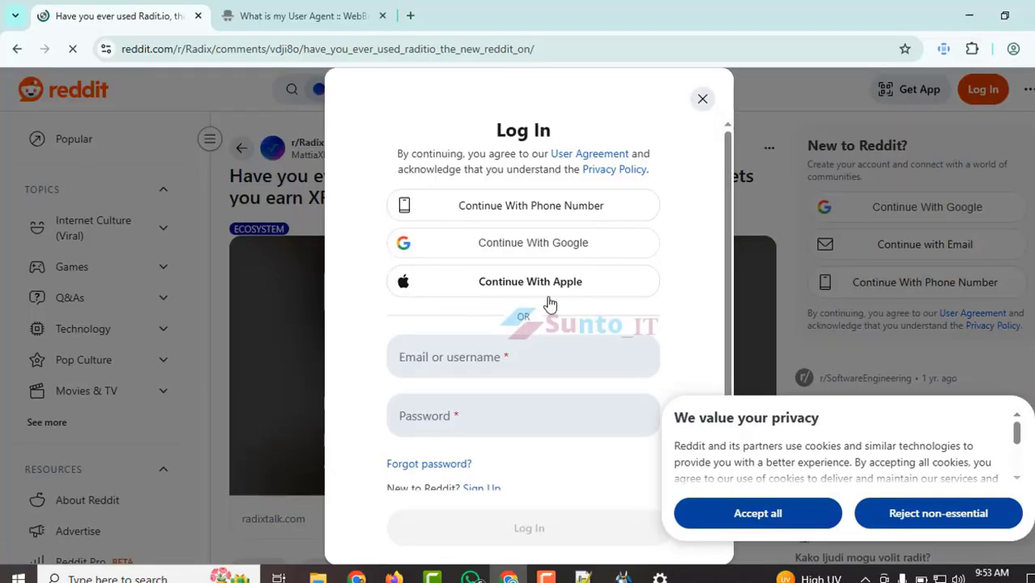
{"action": "left_click", "coordinate": [543, 251]}
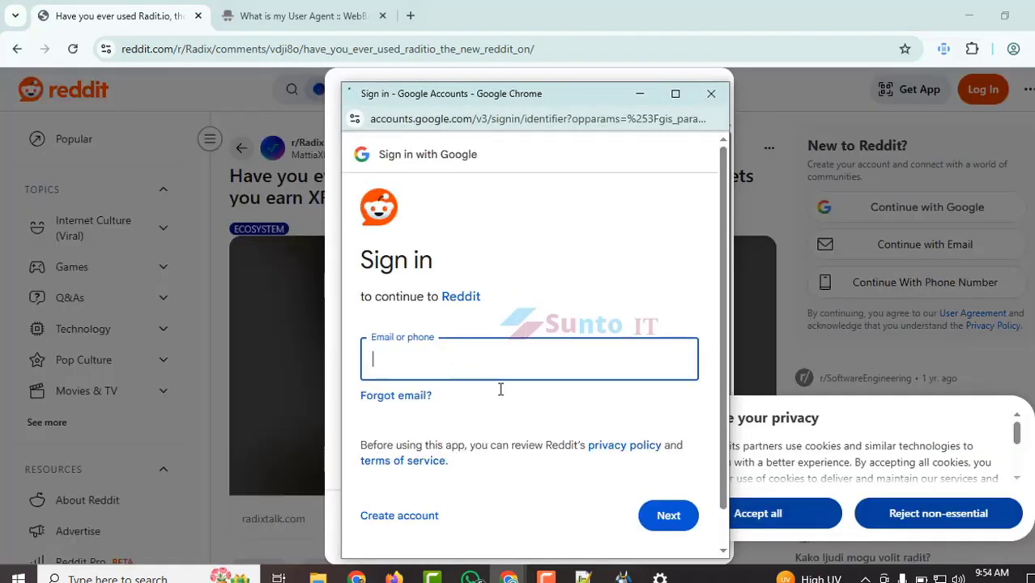
Step: Begin creating a new Google account, entering the birthday and choosing Female as gender
{"action": "left_click", "coordinate": [418, 477]}
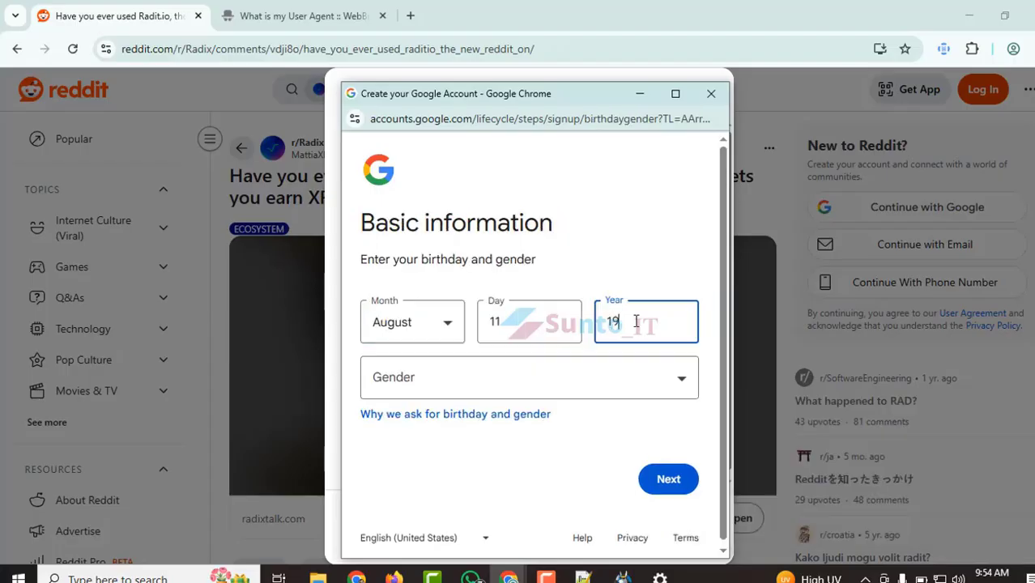
{"action": "type", "text": "98"}
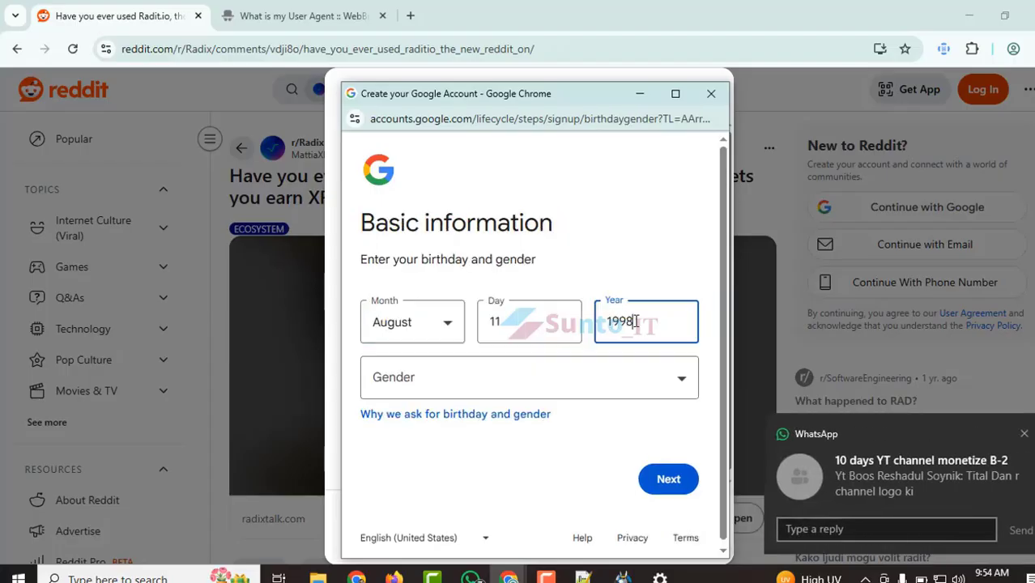
{"action": "left_click", "coordinate": [1024, 434]}
{"action": "left_click", "coordinate": [405, 377]}
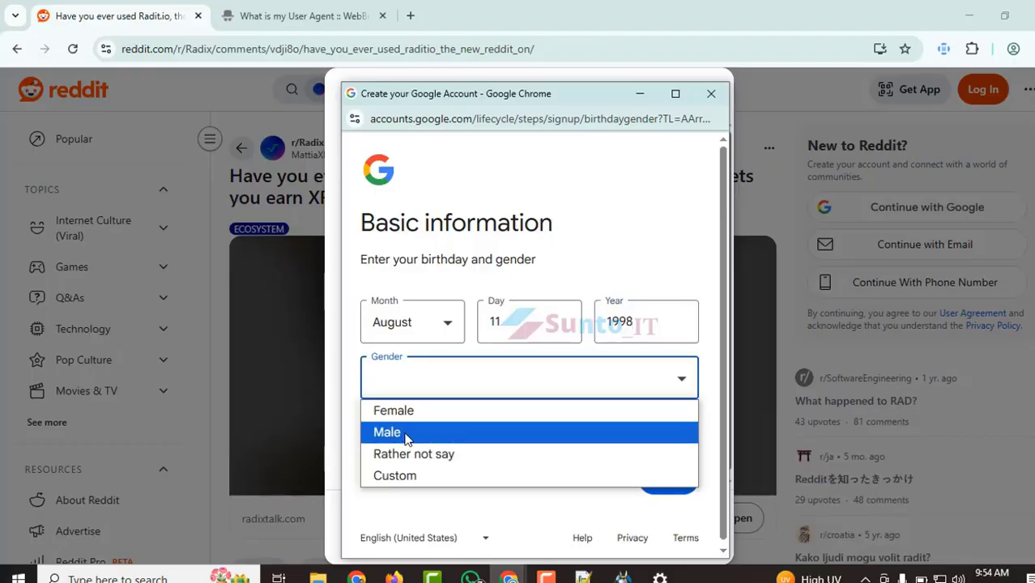
{"action": "left_click", "coordinate": [384, 410]}
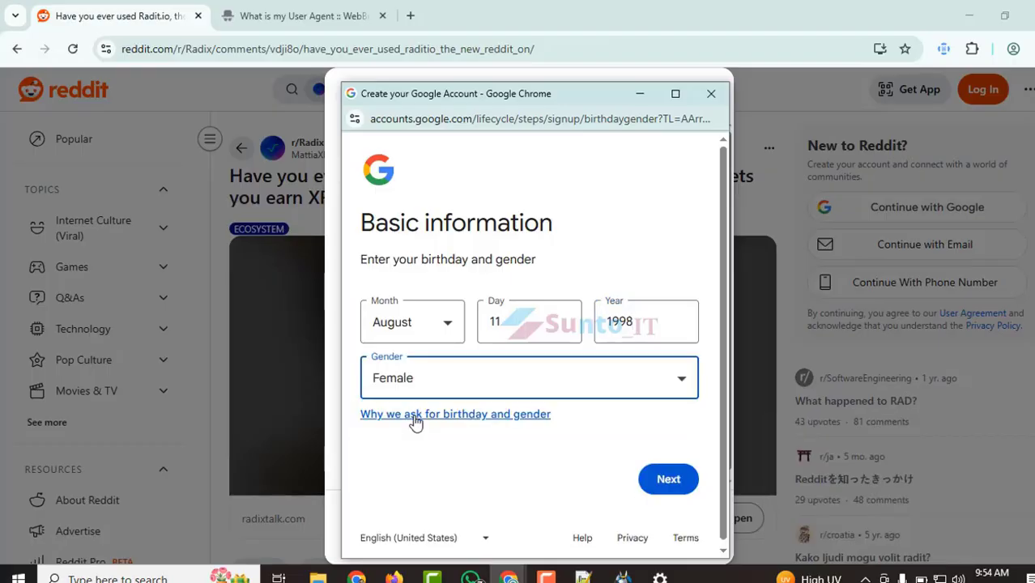
{"action": "left_click", "coordinate": [668, 481]}
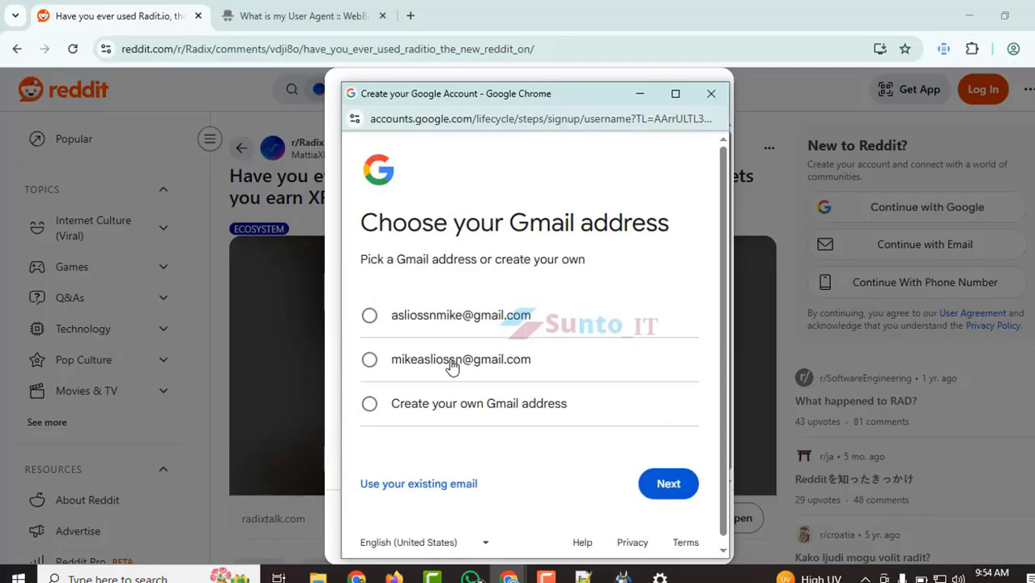
Step: Choose the first suggested Gmail address and continue to the password step
{"action": "left_click", "coordinate": [438, 315]}
{"action": "left_click", "coordinate": [417, 362]}
{"action": "left_click", "coordinate": [433, 317]}
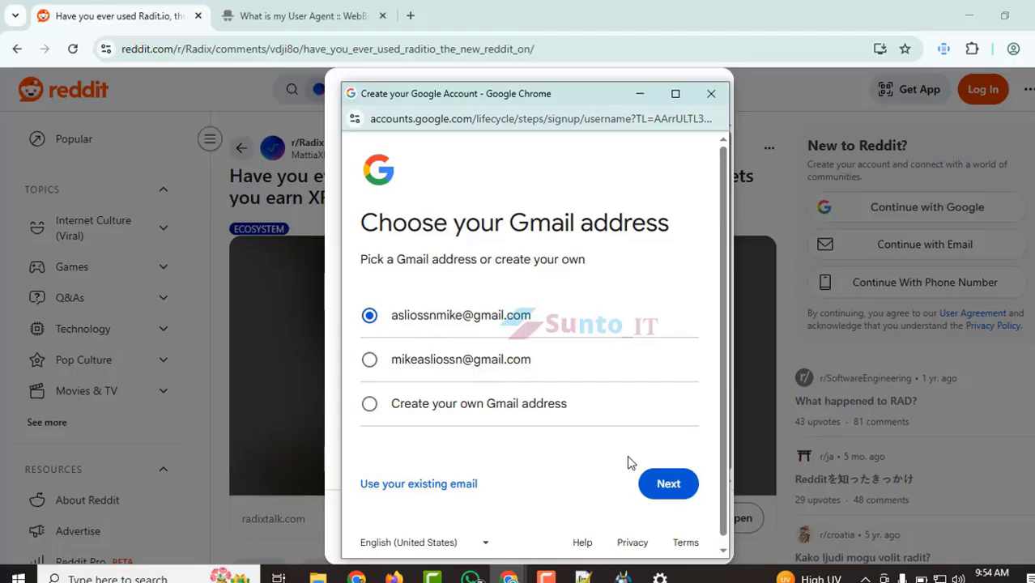
{"action": "left_click", "coordinate": [671, 484]}
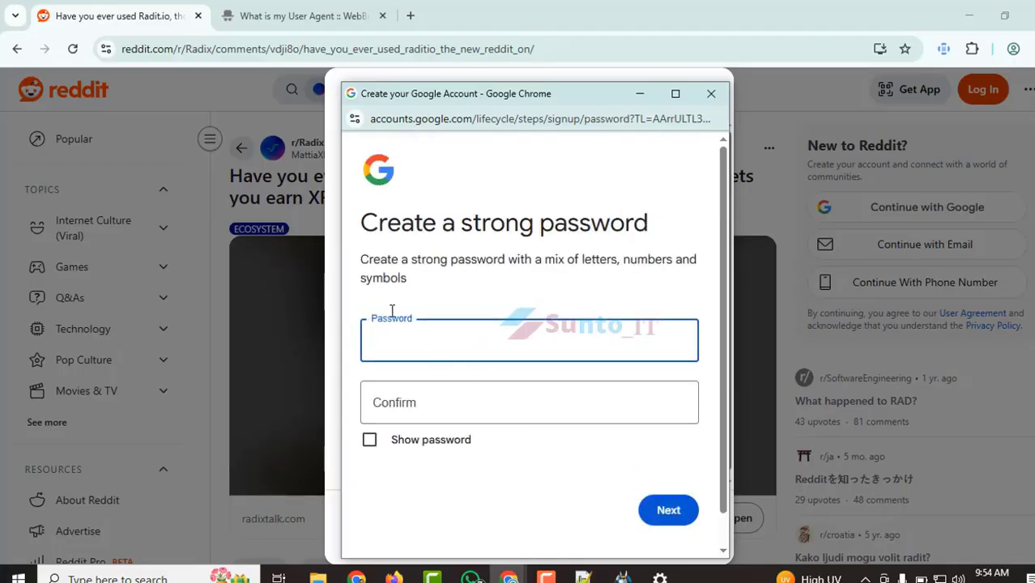
Step: Enter the new account password in both Password and Confirm fields and submit it
{"action": "scroll", "coordinate": [611, 440], "scroll_direction": "down", "scroll_amount": 1}
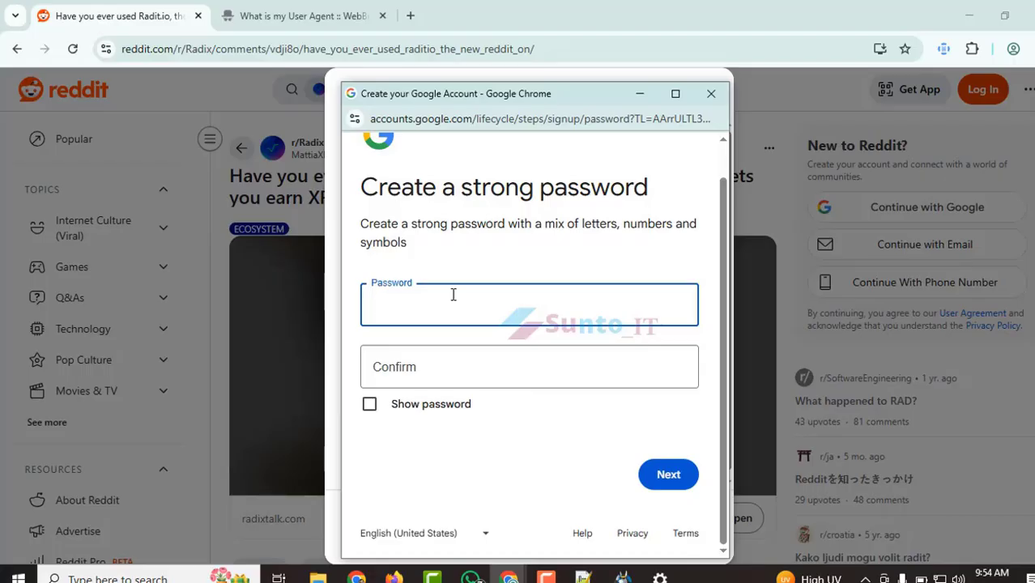
{"action": "type", "text": "******"}
{"action": "left_click", "coordinate": [446, 353]}
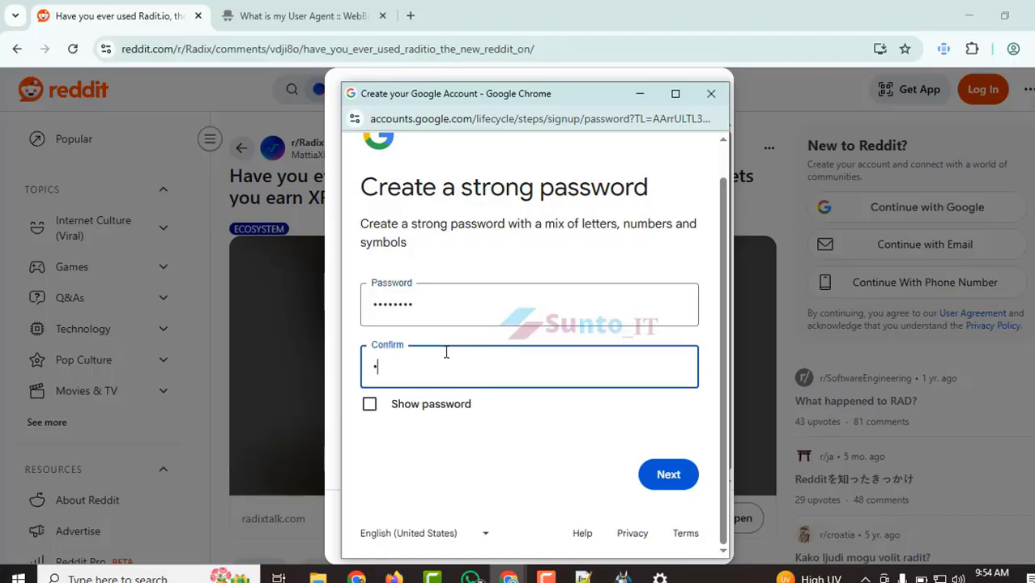
{"action": "type", "text": "******"}
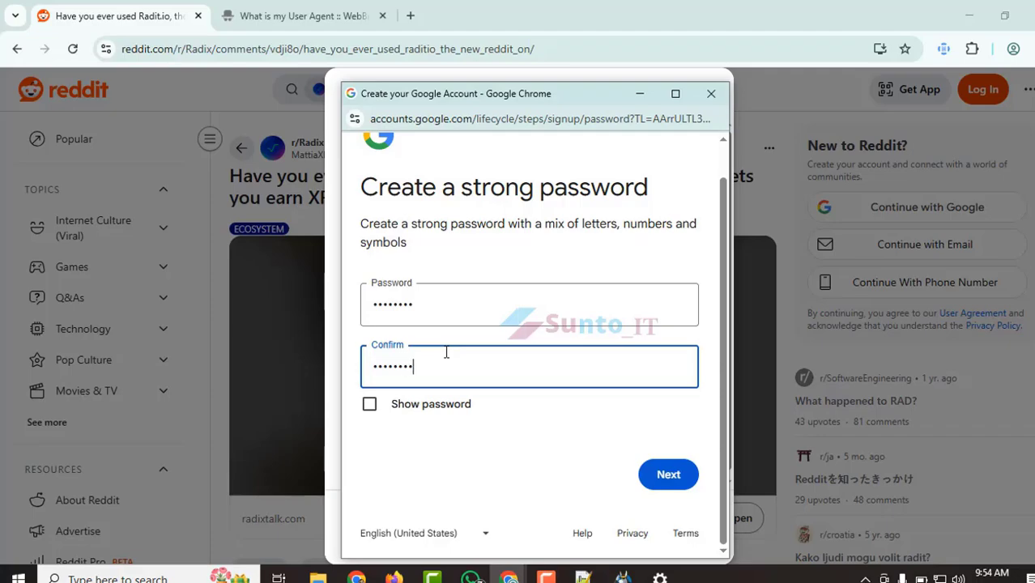
{"action": "left_click", "coordinate": [662, 481]}
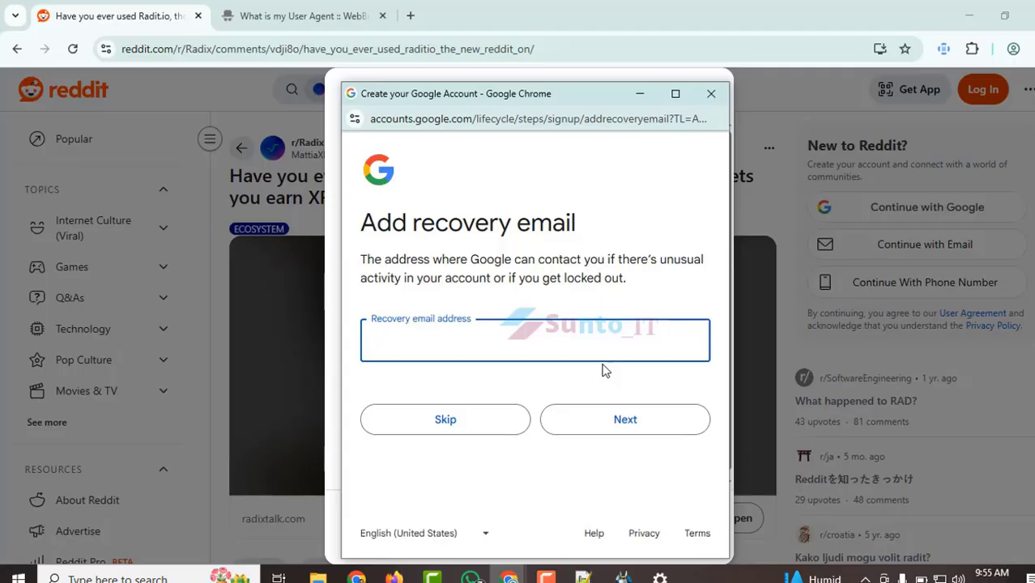
Step: Search 'shitemail' in a new tab and open a temporary shitmail.me inbox
{"action": "left_click", "coordinate": [410, 17]}
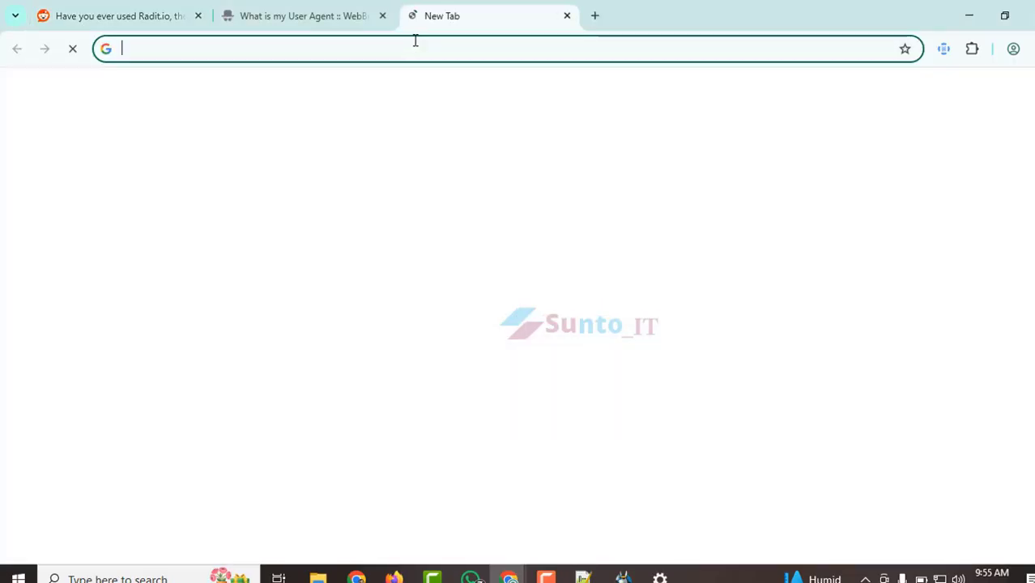
{"action": "left_click", "coordinate": [414, 40]}
{"action": "type", "text": "shitemail"}
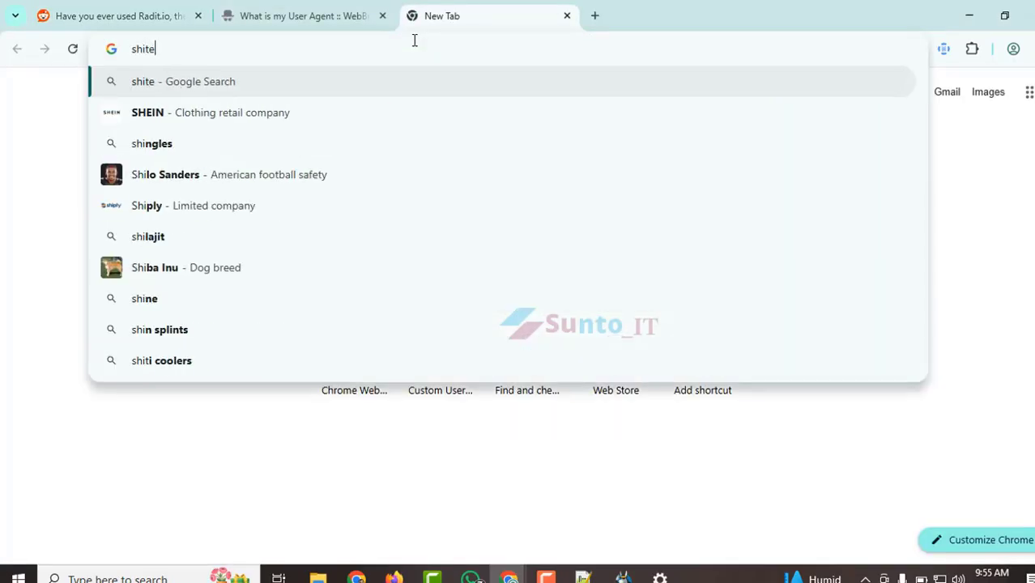
{"action": "key", "text": "Return"}
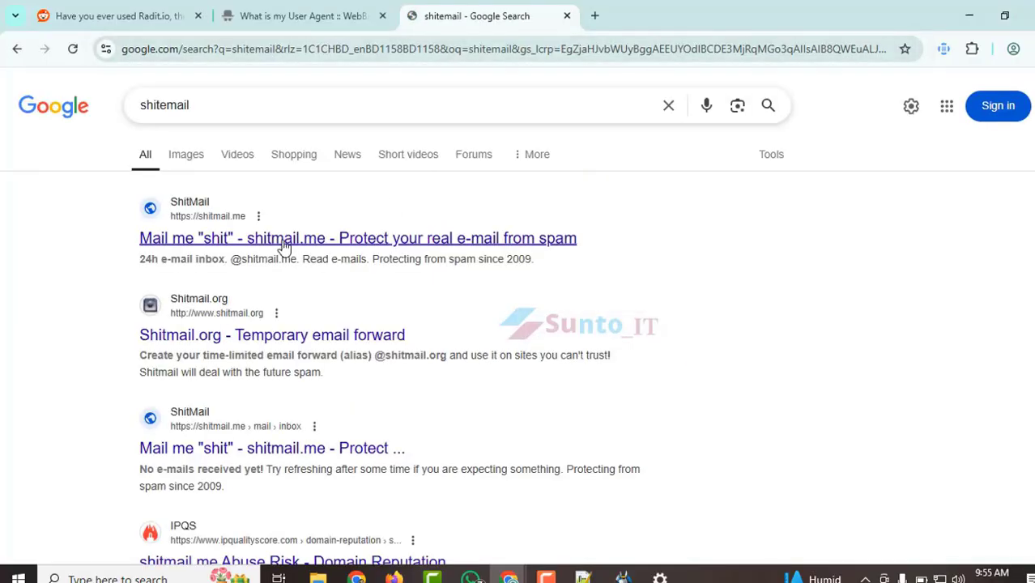
{"action": "left_click", "coordinate": [281, 242]}
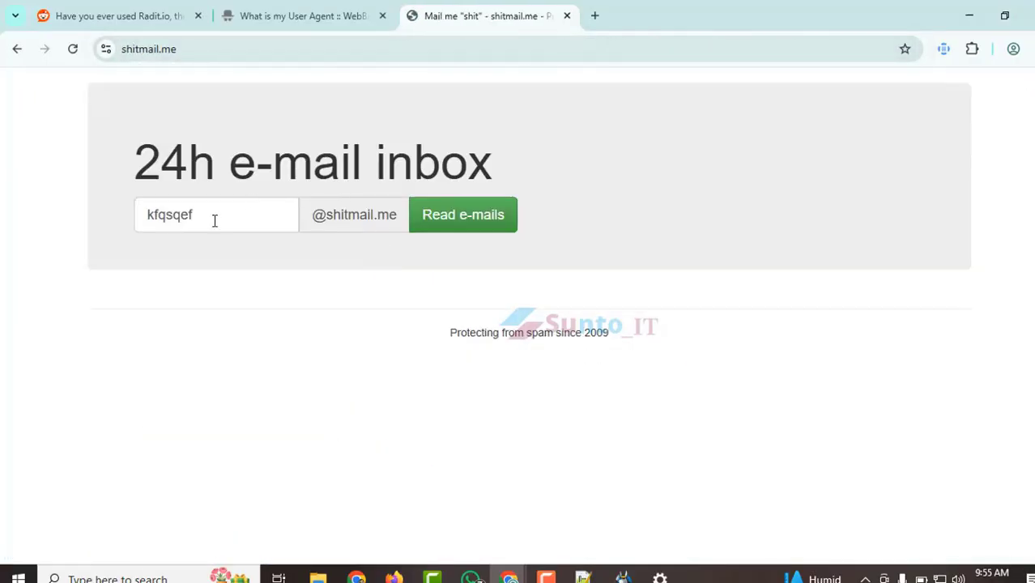
{"action": "left_click", "coordinate": [213, 215]}
Step: Paste the temporary shitmail.me address as the Google recovery email and submit it
{"action": "key", "text": "ctrl+1"}
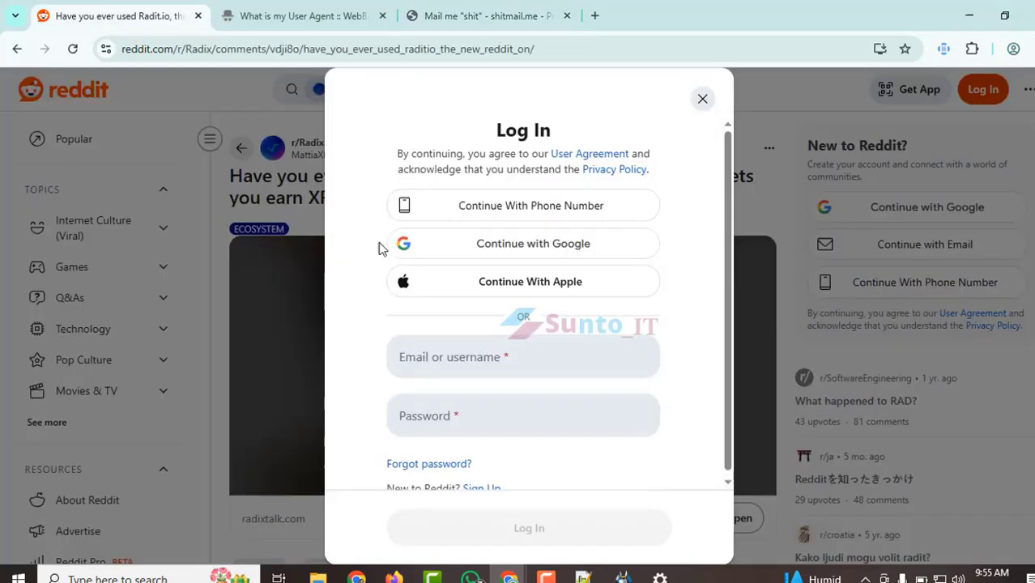
{"action": "left_click", "coordinate": [521, 577]}
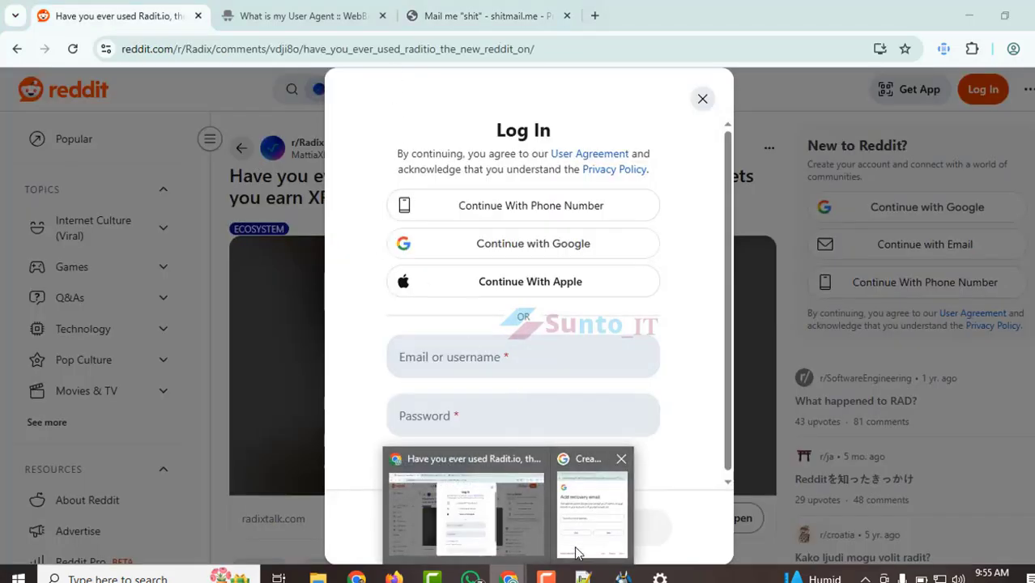
{"action": "left_click", "coordinate": [585, 533]}
{"action": "key", "text": "ctrl+v"}
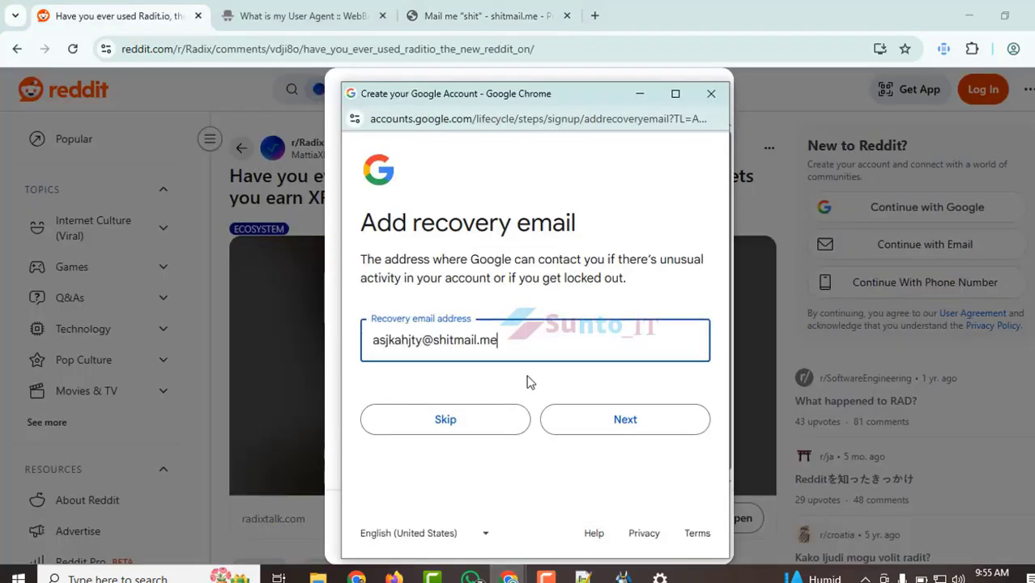
{"action": "left_click", "coordinate": [625, 422]}
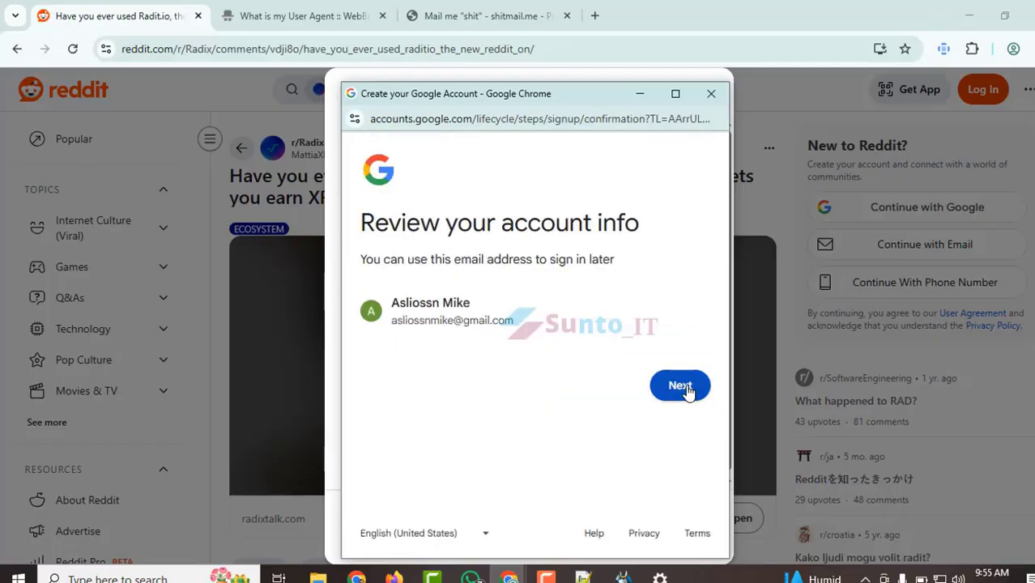
Step: Accept the account info review, choose step-by-step privacy settings, and pass Web & App Activity
{"action": "left_click", "coordinate": [686, 387]}
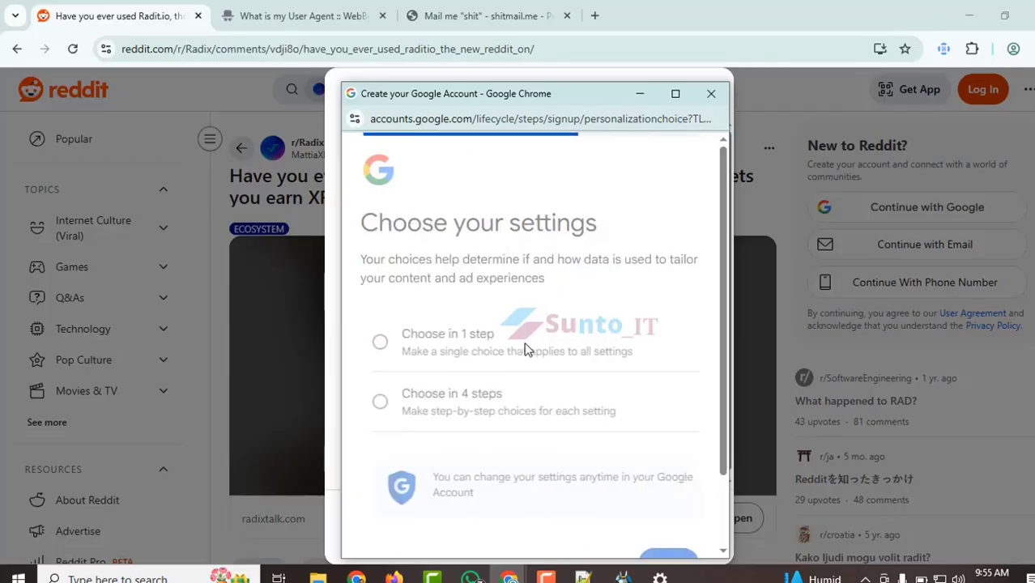
{"action": "scroll", "coordinate": [534, 364], "scroll_direction": "down", "scroll_amount": 2}
{"action": "left_click", "coordinate": [668, 474]}
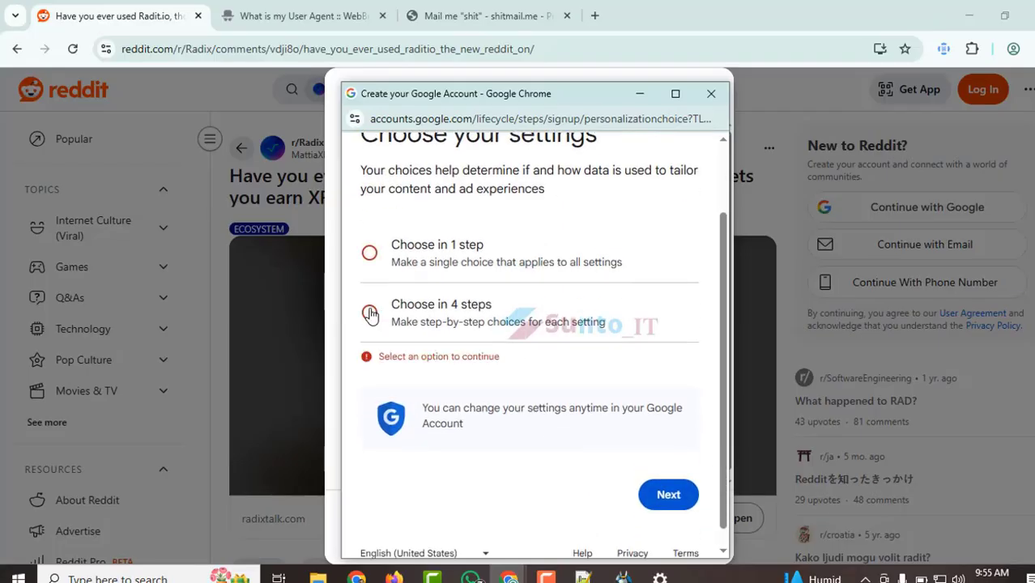
{"action": "left_click", "coordinate": [371, 314]}
{"action": "left_click", "coordinate": [666, 477]}
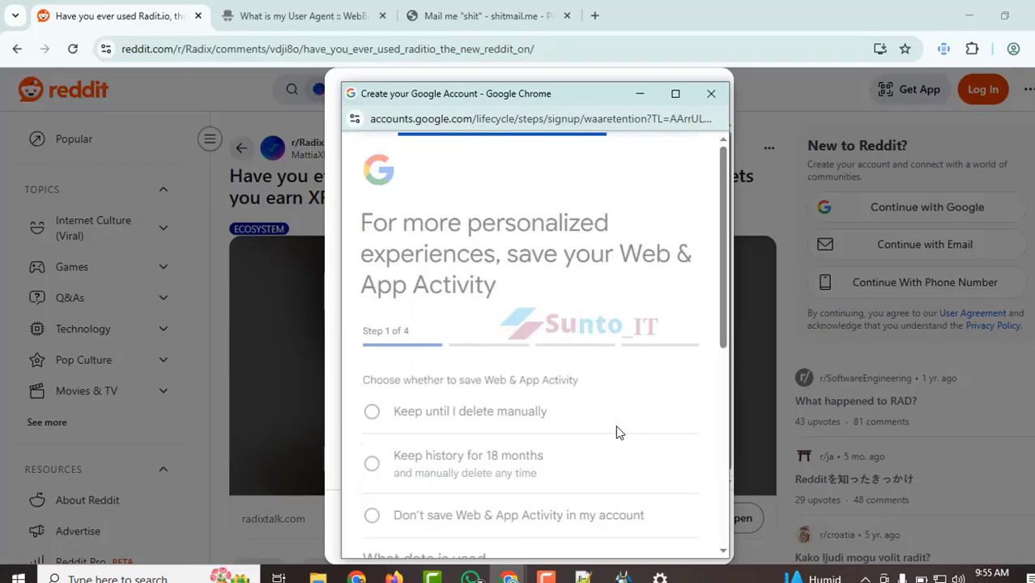
{"action": "scroll", "coordinate": [616, 427], "scroll_direction": "down", "scroll_amount": 5}
{"action": "left_click", "coordinate": [615, 477]}
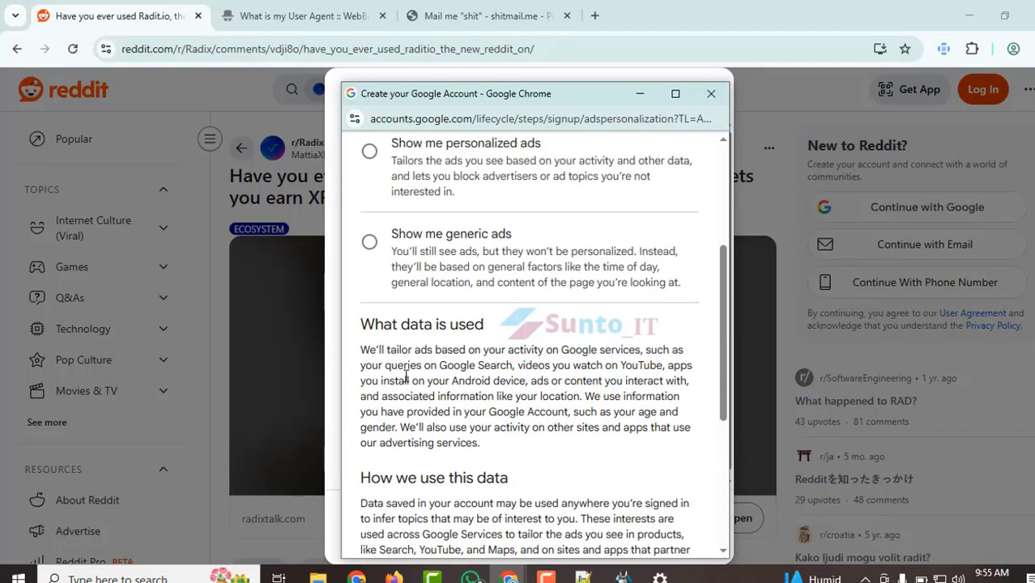
Step: Pick the ads setting, pass the privacy reminders, and confirm the chosen privacy settings
{"action": "left_click", "coordinate": [369, 242]}
{"action": "scroll", "coordinate": [376, 307], "scroll_direction": "up", "scroll_amount": 2}
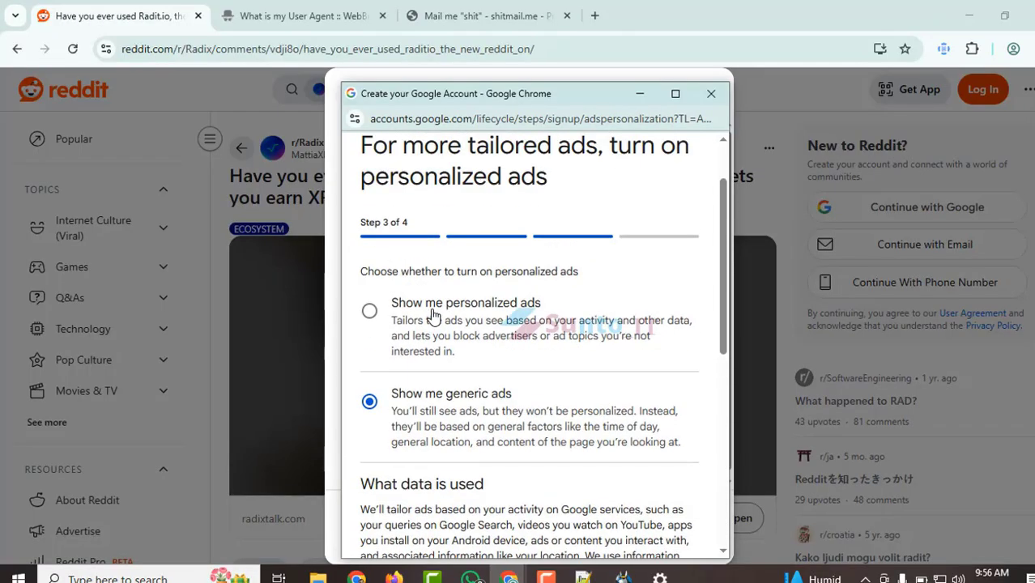
{"action": "left_click", "coordinate": [372, 313]}
{"action": "scroll", "coordinate": [488, 360], "scroll_direction": "down", "scroll_amount": 5}
{"action": "left_click", "coordinate": [610, 478]}
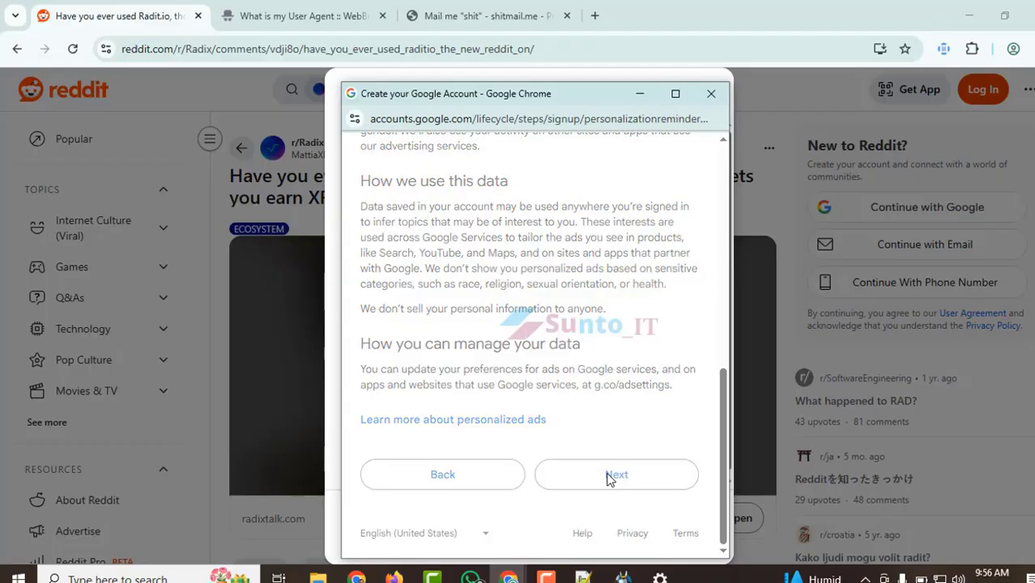
{"action": "scroll", "coordinate": [614, 477], "scroll_direction": "down", "scroll_amount": 3}
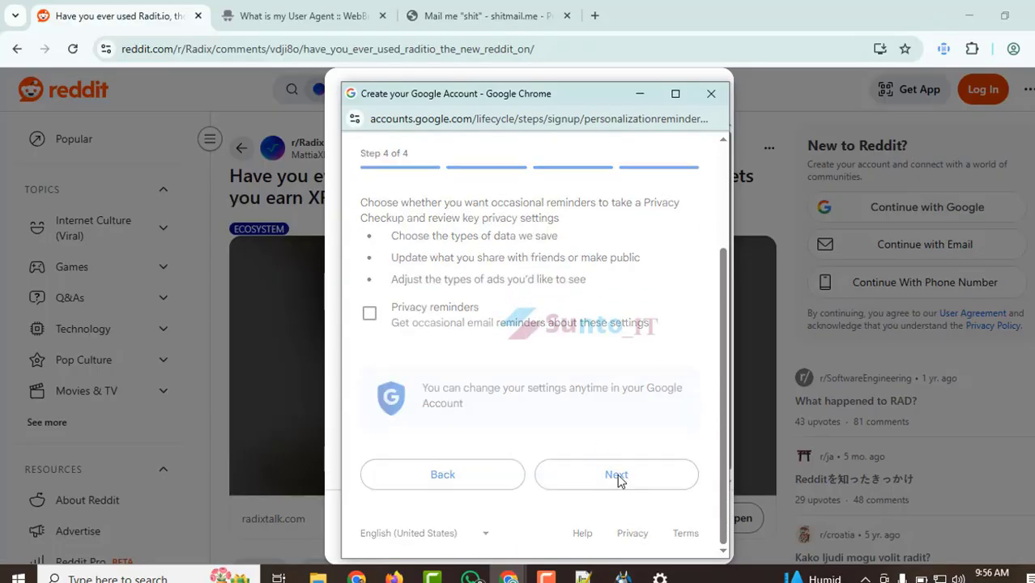
{"action": "left_click", "coordinate": [618, 478]}
{"action": "scroll", "coordinate": [622, 356], "scroll_direction": "down", "scroll_amount": 10}
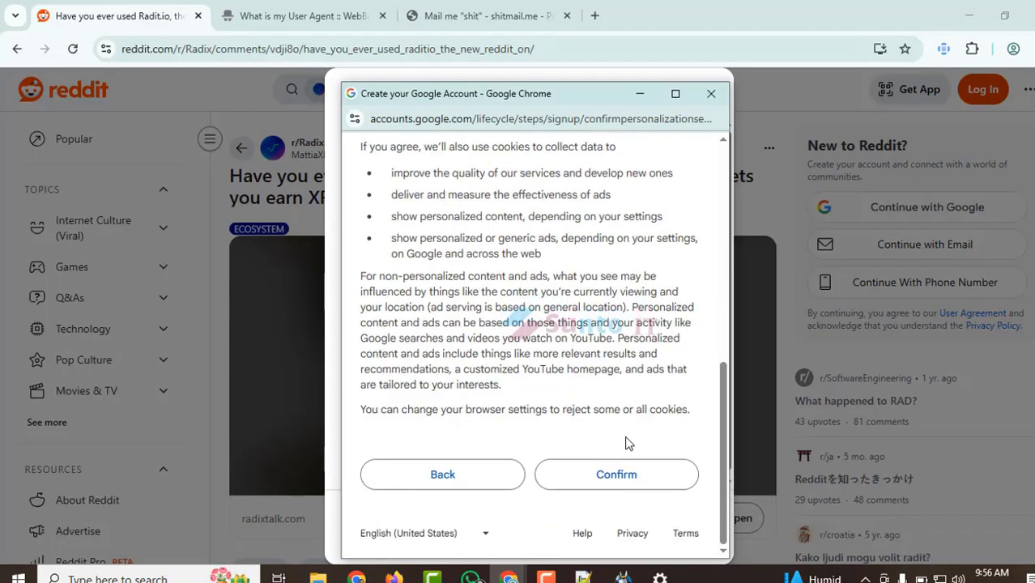
{"action": "left_click", "coordinate": [615, 485]}
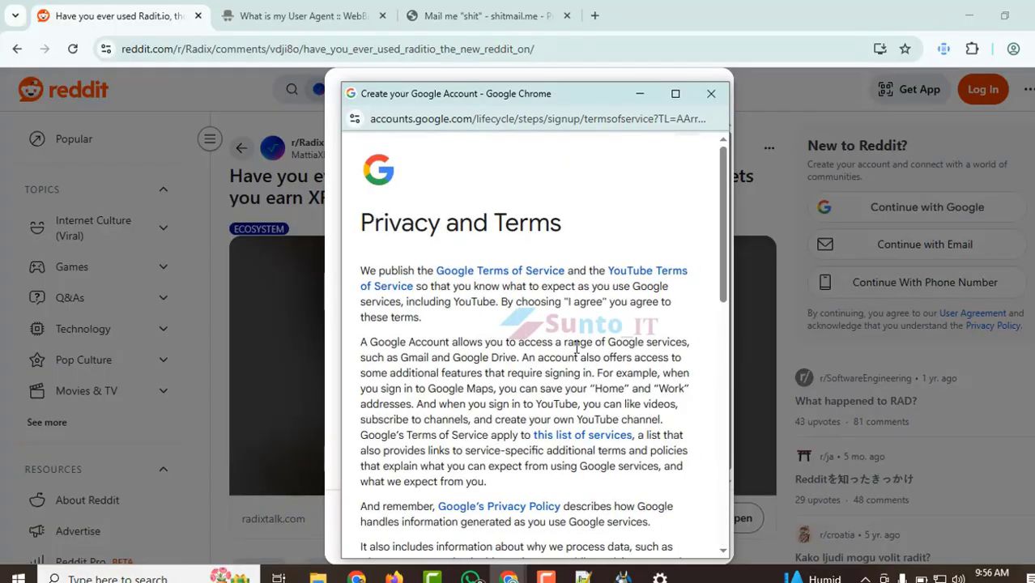
Step: Agree to Google's Privacy and Terms, closing the signup window back to the Reddit post
{"action": "scroll", "coordinate": [577, 346], "scroll_direction": "down", "scroll_amount": 15}
{"action": "left_click", "coordinate": [664, 479]}
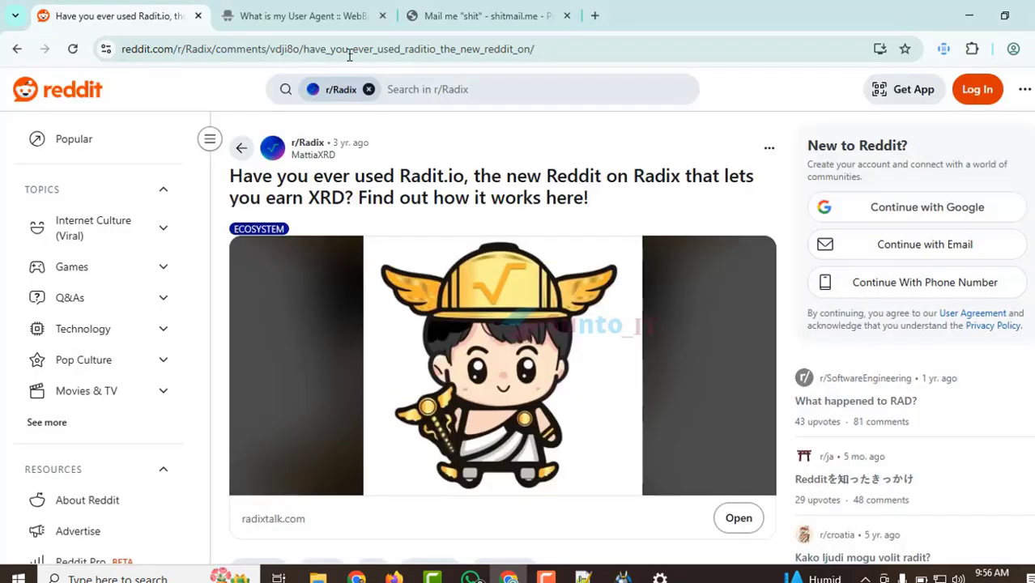
{"action": "left_click", "coordinate": [300, 15]}
{"action": "key", "text": "ctrl+Tab"}
Step: Replace the user-agent tab's page with a 'gmail' search to reach the new Gmail inbox
{"action": "key", "text": "ctrl+Tab"}
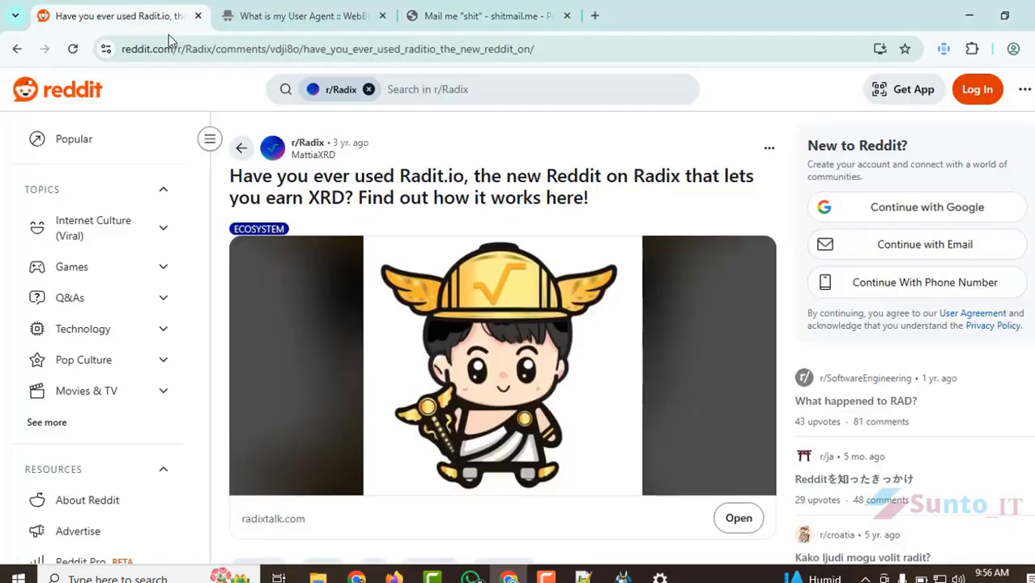
{"action": "key", "text": "ctrl+Tab"}
{"action": "left_click", "coordinate": [454, 49]}
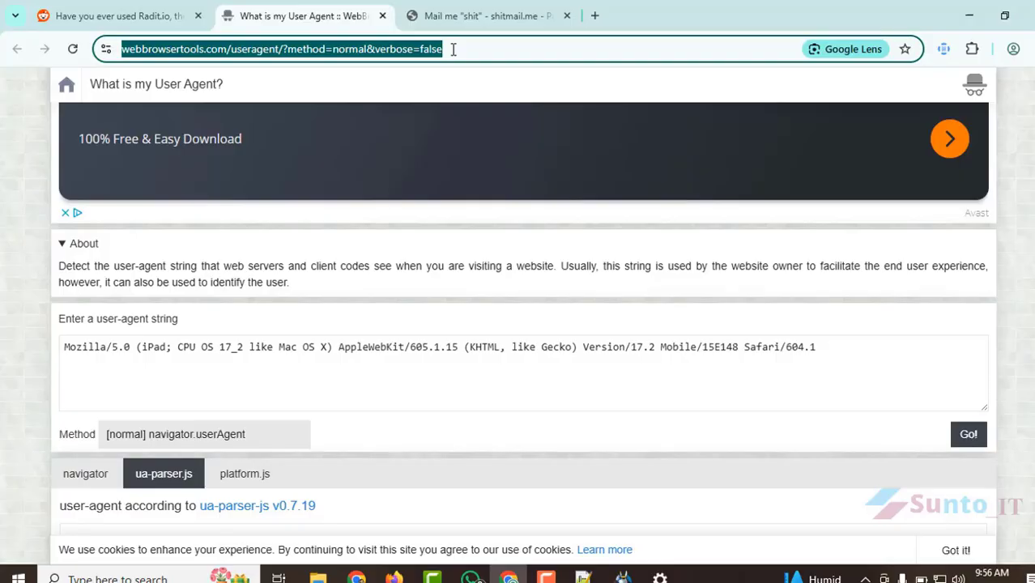
{"action": "type", "text": "gmail"}
{"action": "key", "text": "Return"}
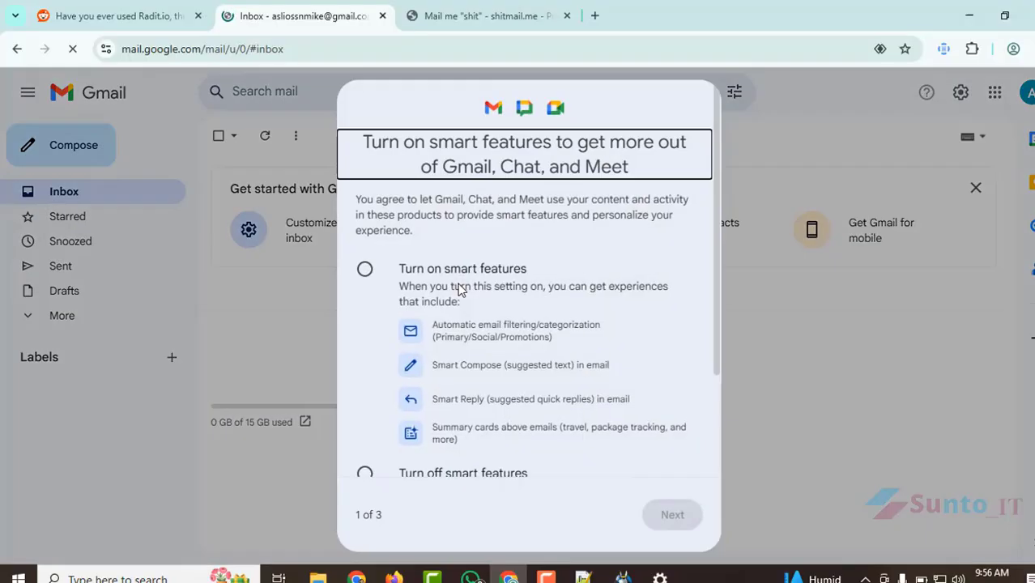
Step: Turn on smart features for Gmail, Workspace and other Google products, save, and reload Gmail
{"action": "scroll", "coordinate": [397, 353], "scroll_direction": "down", "scroll_amount": 3}
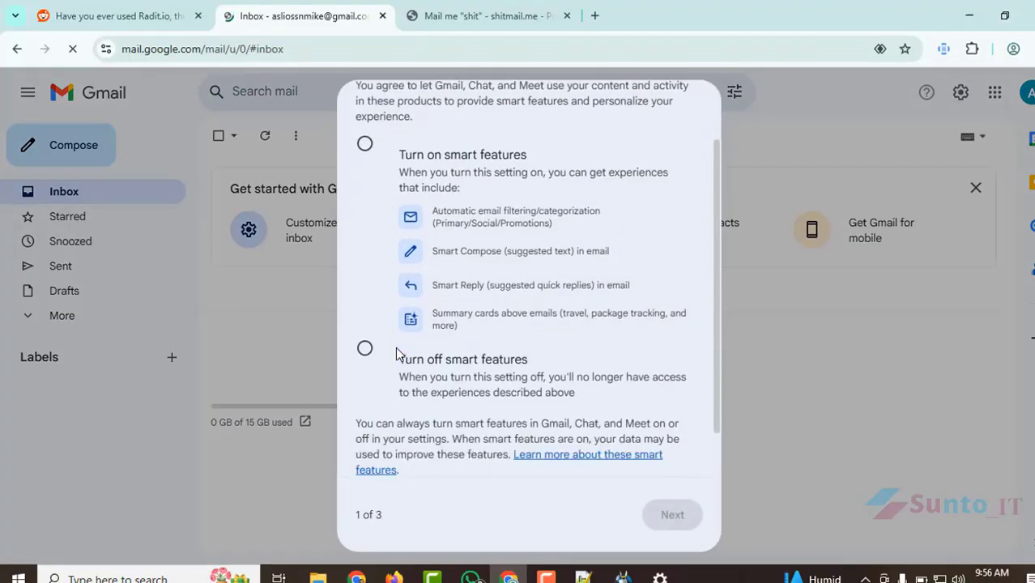
{"action": "left_click", "coordinate": [365, 136]}
{"action": "left_click", "coordinate": [668, 510]}
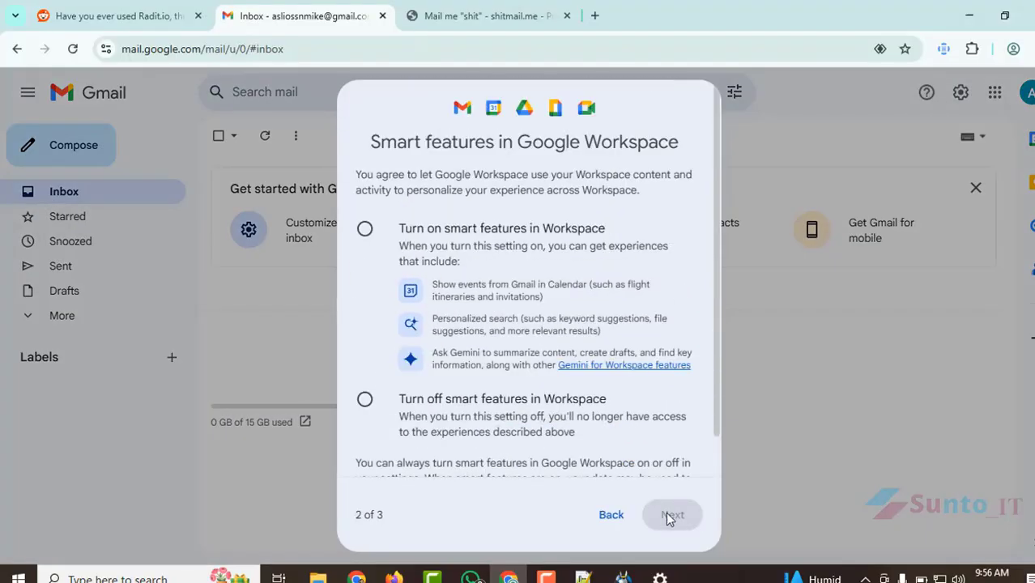
{"action": "left_click", "coordinate": [364, 231]}
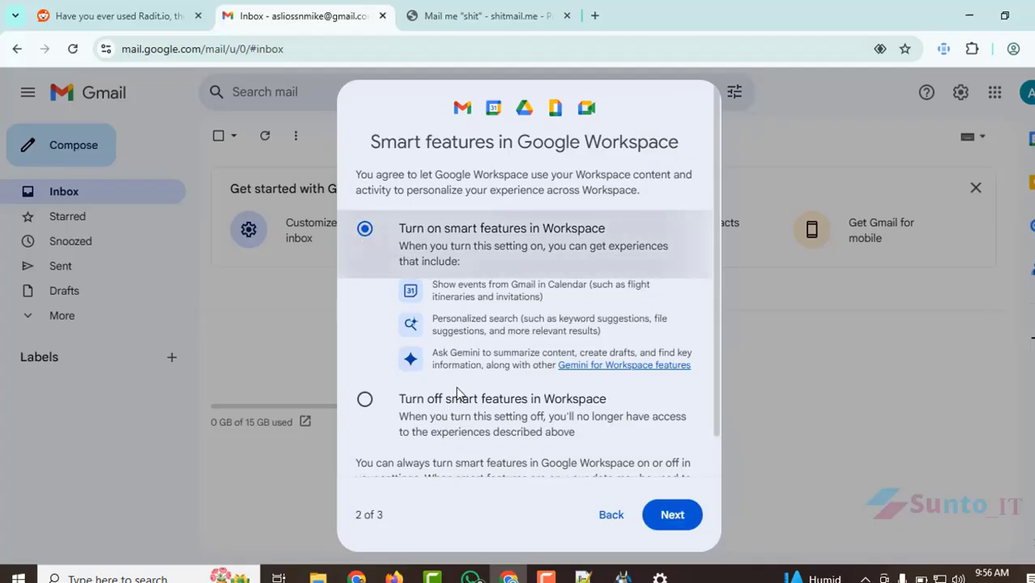
{"action": "left_click", "coordinate": [669, 515]}
{"action": "left_click", "coordinate": [364, 217]}
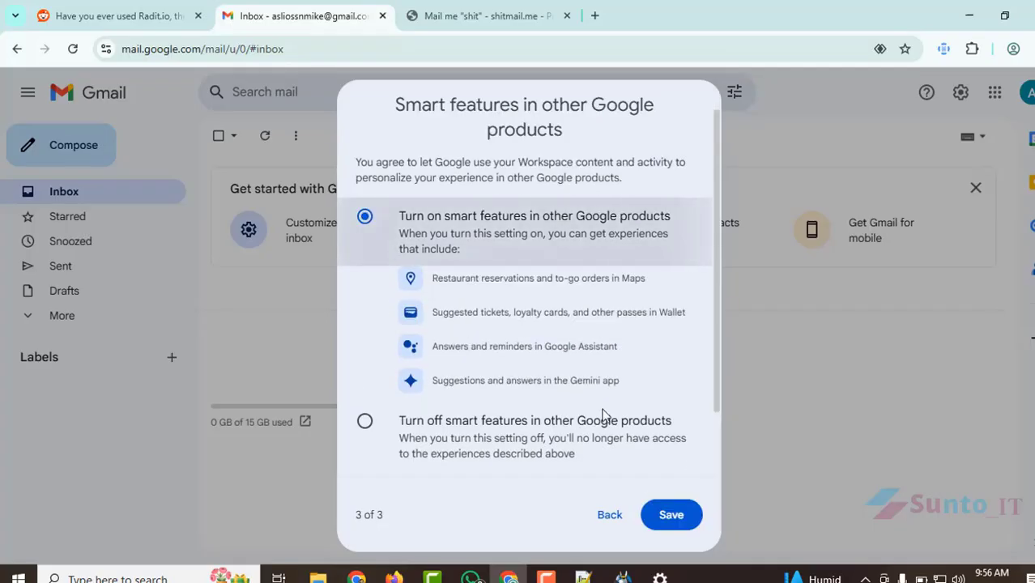
{"action": "left_click", "coordinate": [671, 515]}
{"action": "left_click", "coordinate": [654, 331]}
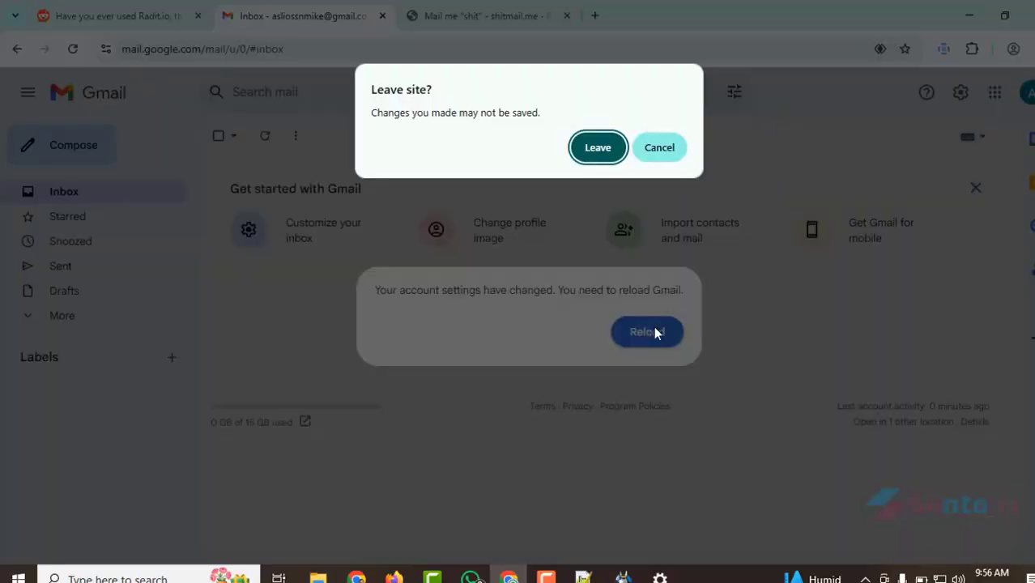
{"action": "left_click", "coordinate": [600, 148]}
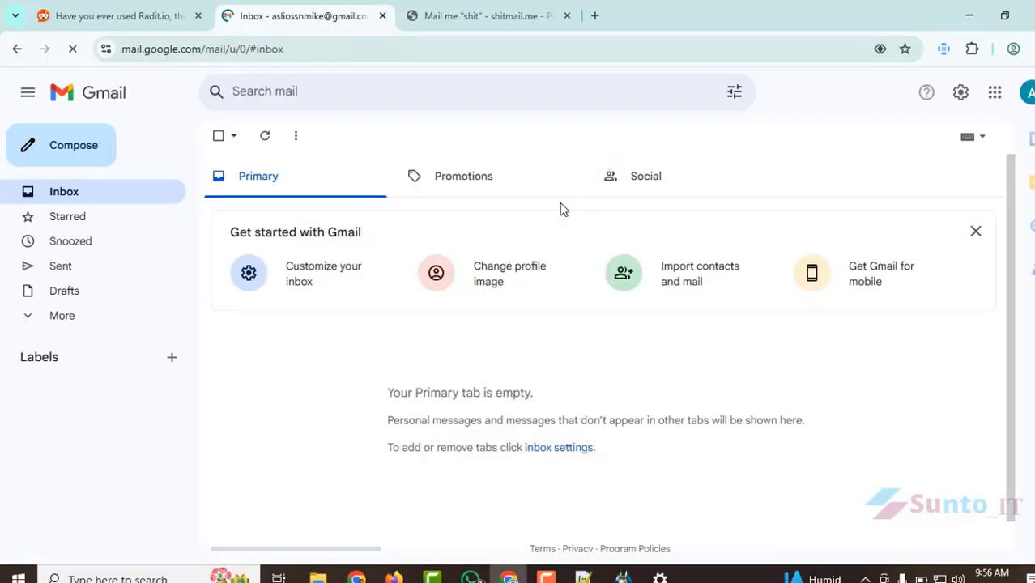
Step: Dismiss the Gmail mobile app, contacts import and profile image setup prompts
{"action": "left_click", "coordinate": [807, 285]}
{"action": "left_click", "coordinate": [716, 216]}
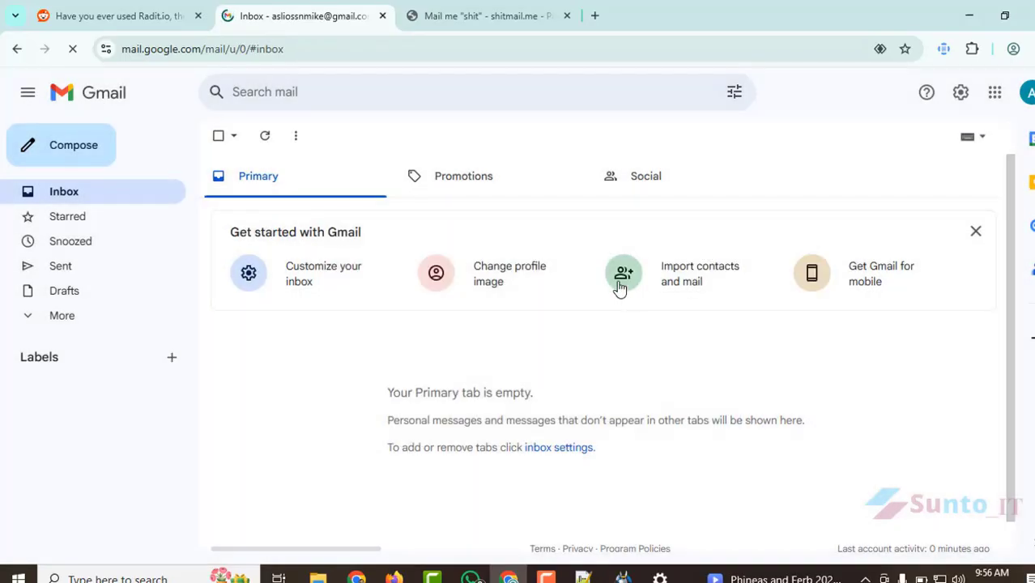
{"action": "left_click", "coordinate": [622, 284]}
{"action": "left_click", "coordinate": [453, 12]}
{"action": "left_click", "coordinate": [448, 276]}
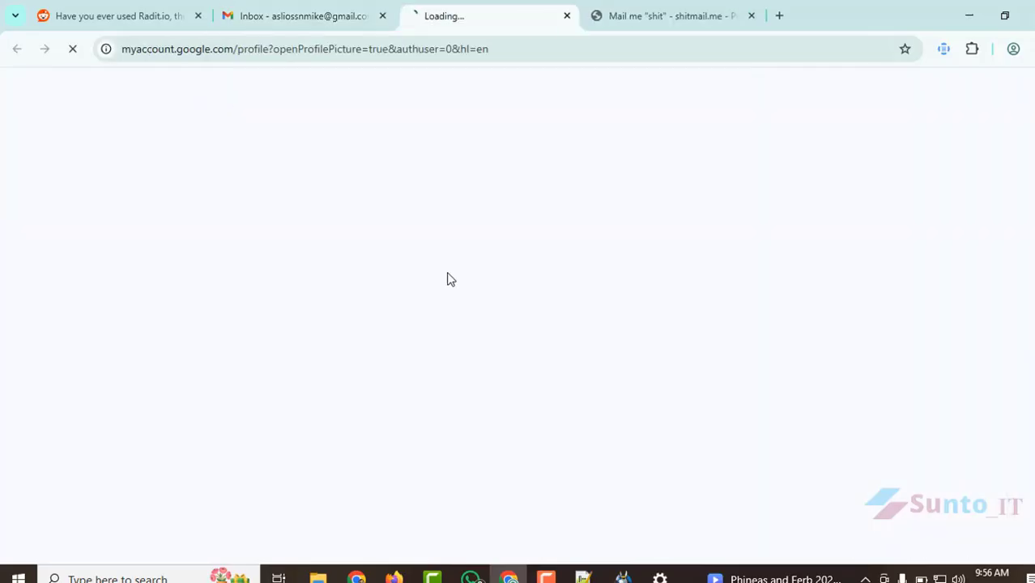
{"action": "left_click", "coordinate": [567, 15]}
Step: Upload a JPG photo from the Downloads folder as a new profile picture
{"action": "left_click", "coordinate": [1027, 91]}
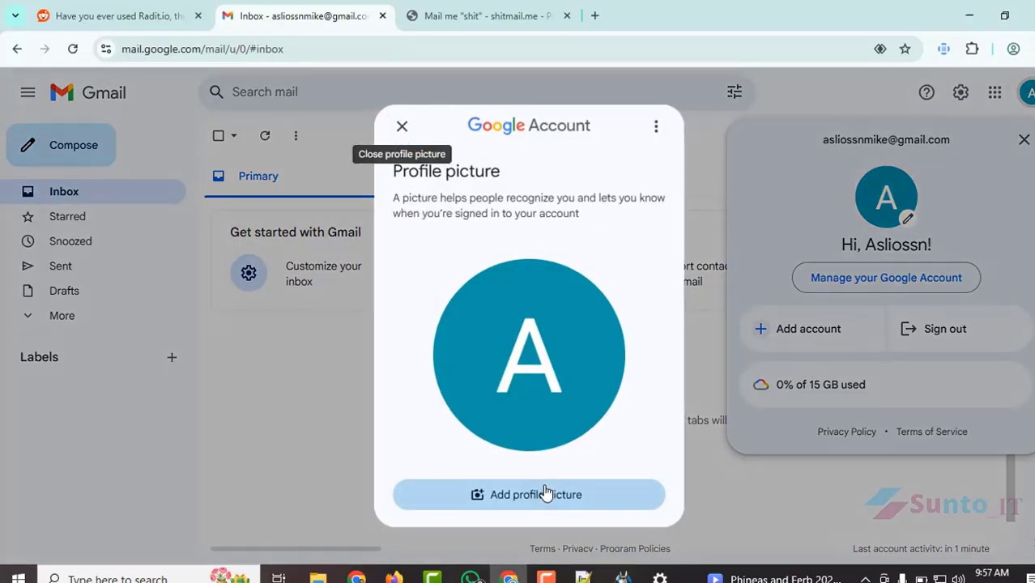
{"action": "left_click", "coordinate": [546, 492]}
{"action": "left_click", "coordinate": [743, 185]}
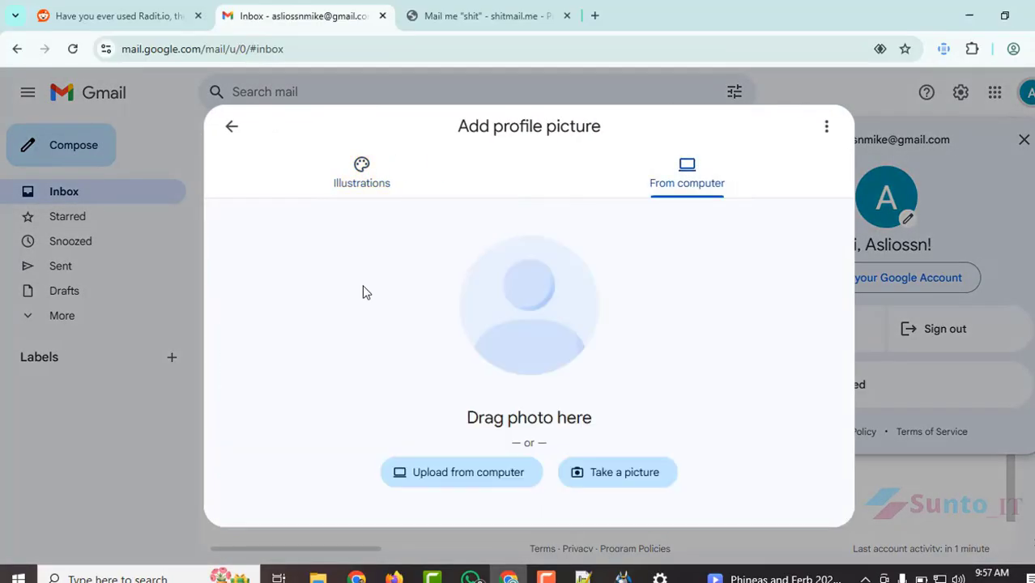
{"action": "left_click", "coordinate": [441, 478]}
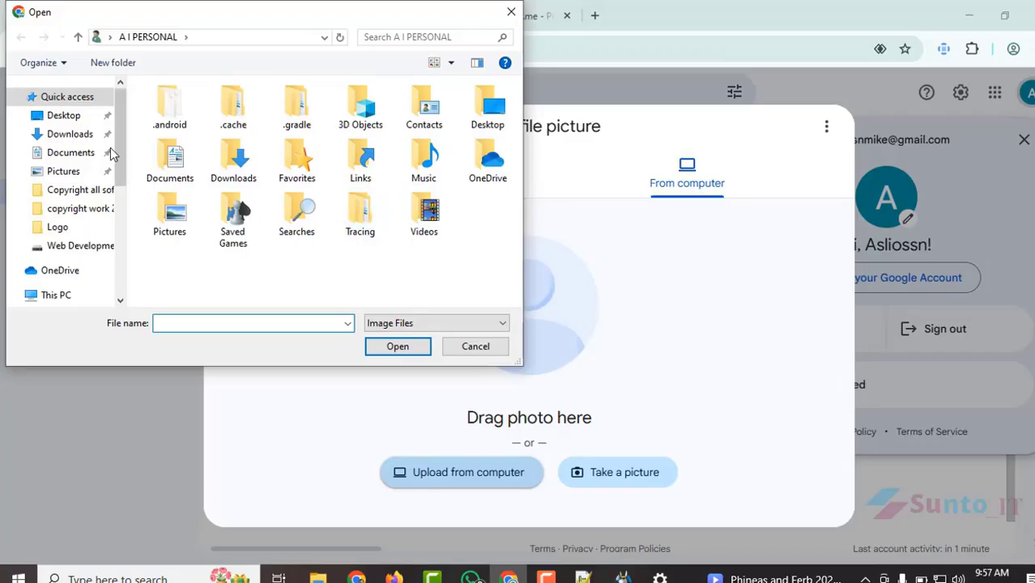
{"action": "left_click", "coordinate": [81, 133]}
{"action": "left_click", "coordinate": [206, 120]}
{"action": "left_click", "coordinate": [204, 194]}
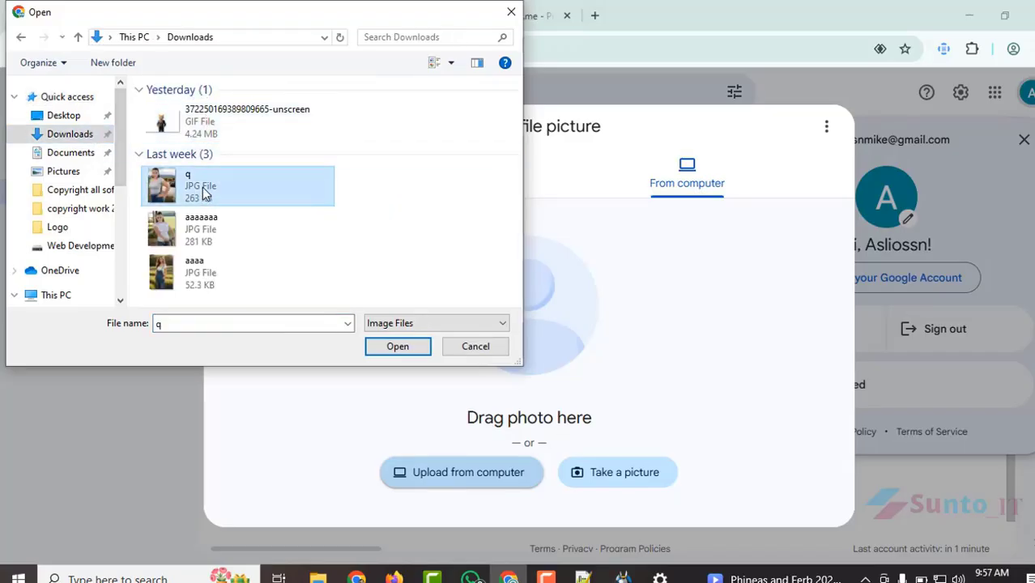
{"action": "key", "text": "Down"}
{"action": "key", "text": "Down"}
{"action": "left_click", "coordinate": [398, 346]}
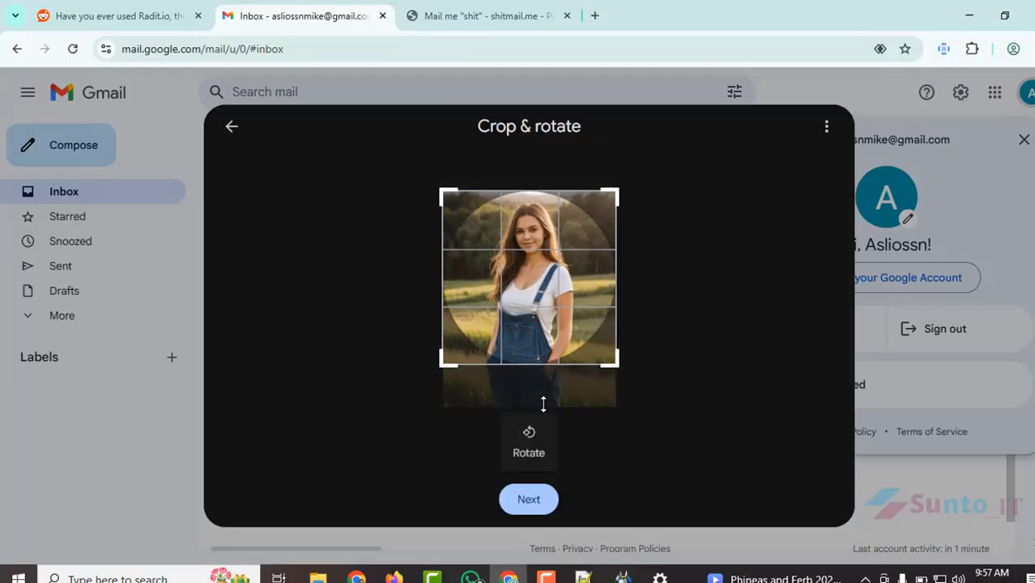
Step: Accept the photo crop, save it as the profile picture, and close the notices
{"action": "left_click", "coordinate": [531, 500]}
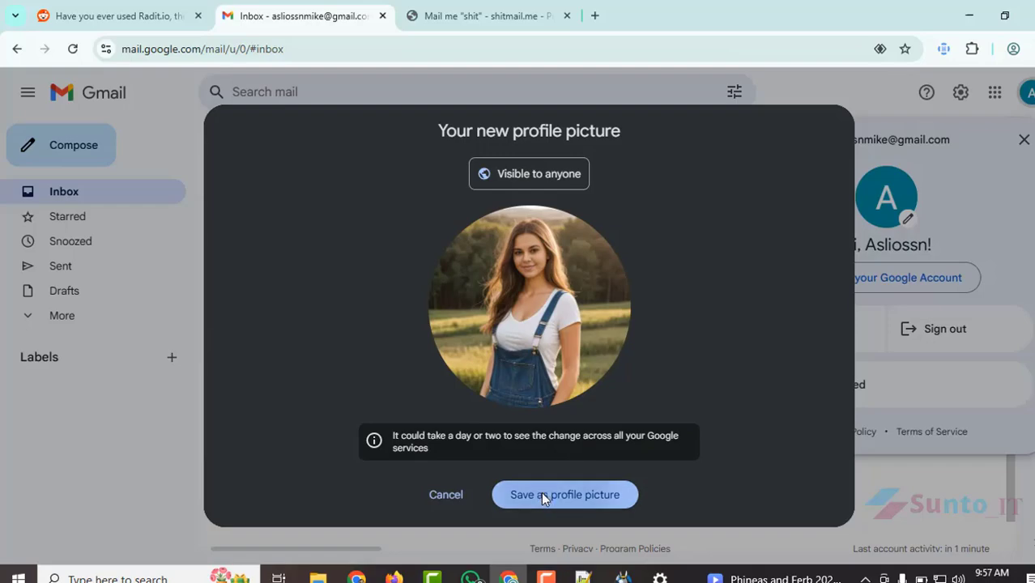
{"action": "left_click", "coordinate": [541, 494]}
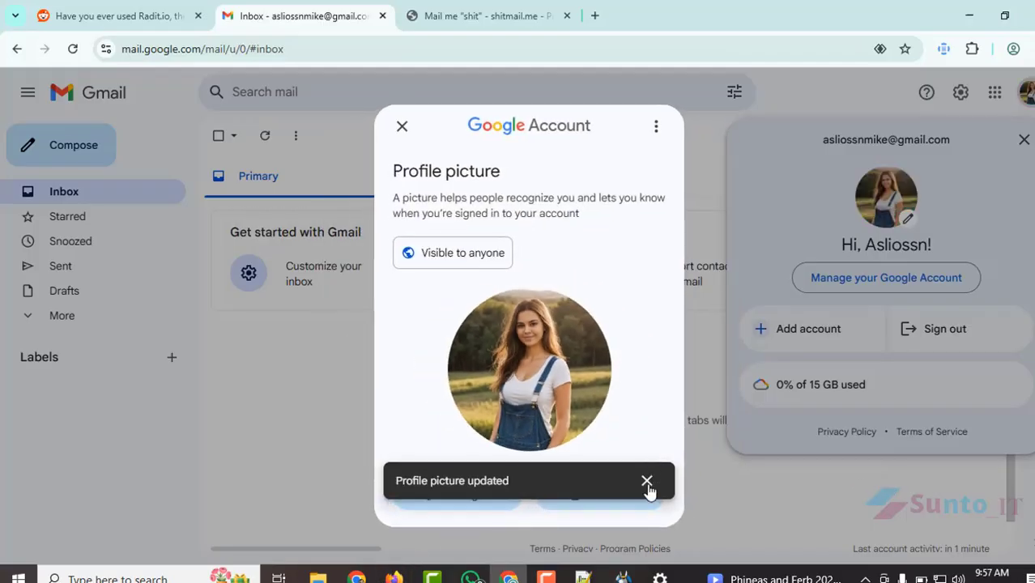
{"action": "left_click", "coordinate": [647, 478]}
{"action": "left_click", "coordinate": [400, 128]}
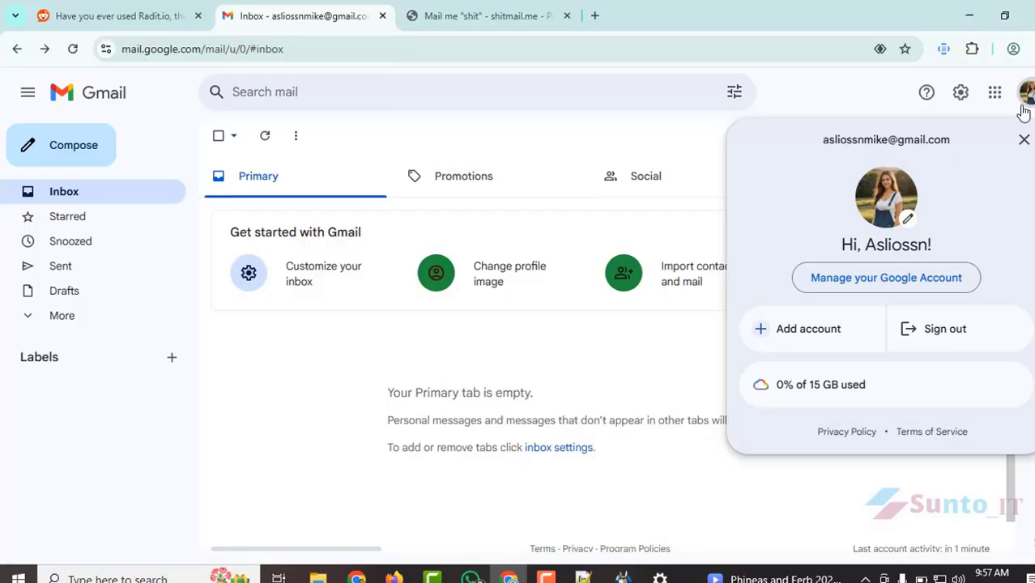
Step: Try Comfortable inbox density in Quick settings, then restore Default and close the panel
{"action": "left_click", "coordinate": [961, 92]}
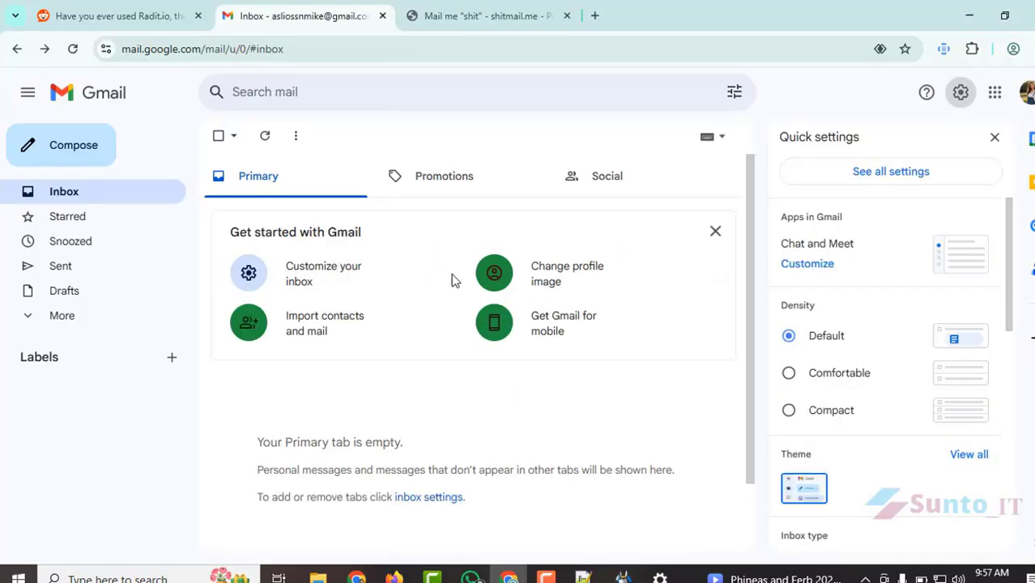
{"action": "left_click", "coordinate": [790, 372]}
{"action": "left_click", "coordinate": [789, 337]}
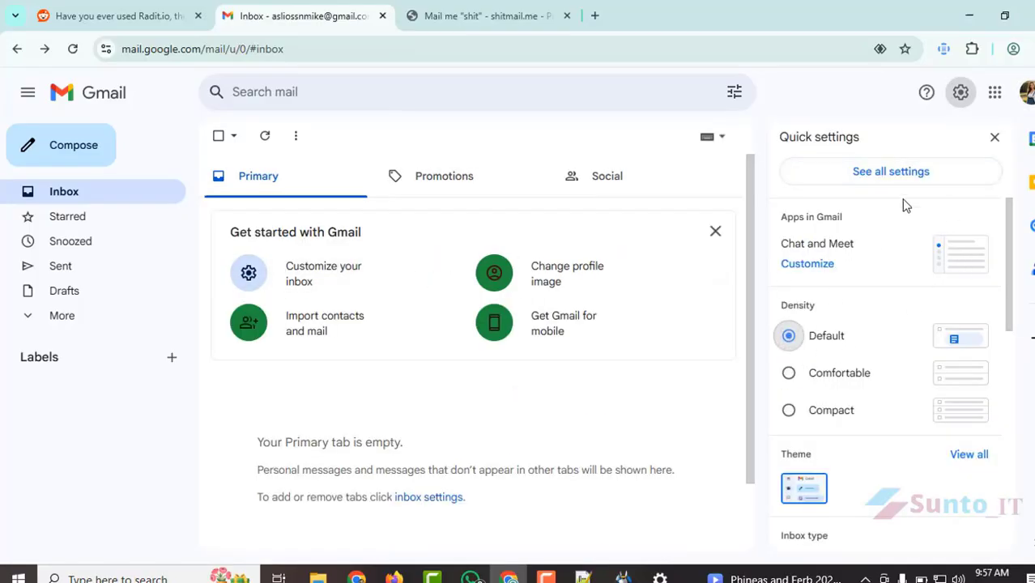
{"action": "left_click", "coordinate": [995, 138]}
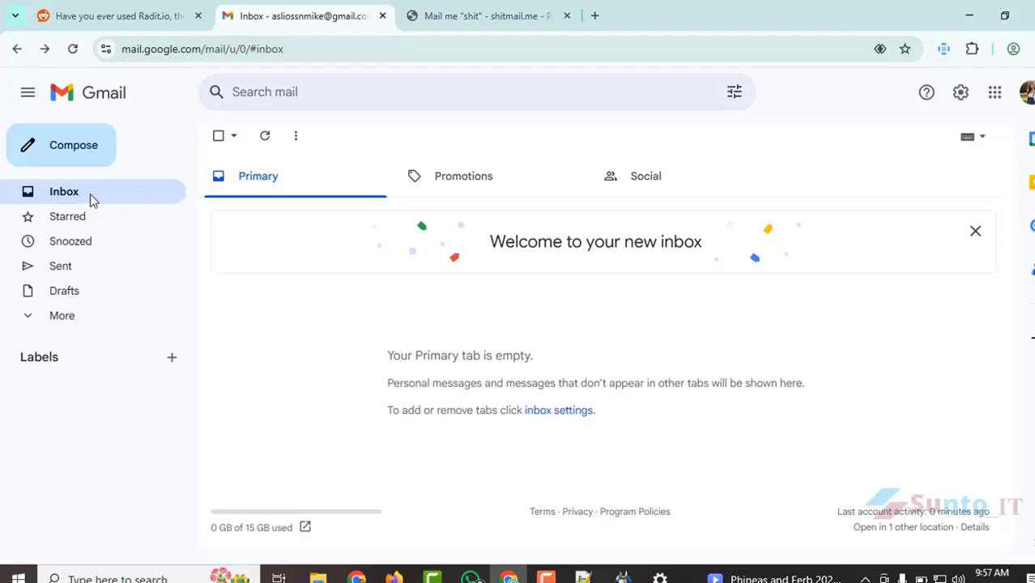
Step: Log in to Reddit on the Radit.io post tab using Continue with Google and the new account
{"action": "key", "text": "ctrl+shift+Tab"}
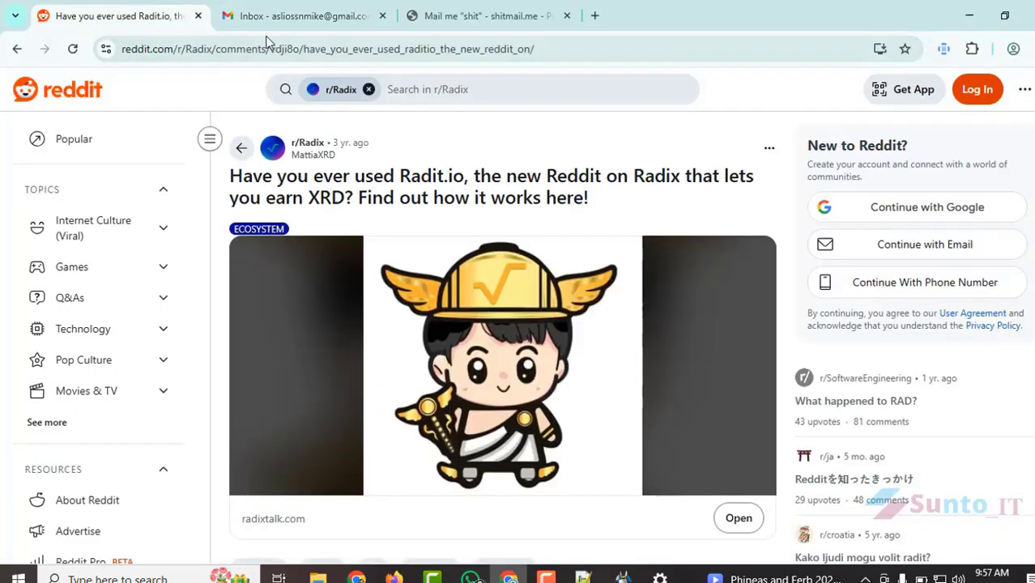
{"action": "left_click", "coordinate": [977, 91]}
{"action": "left_click", "coordinate": [502, 243]}
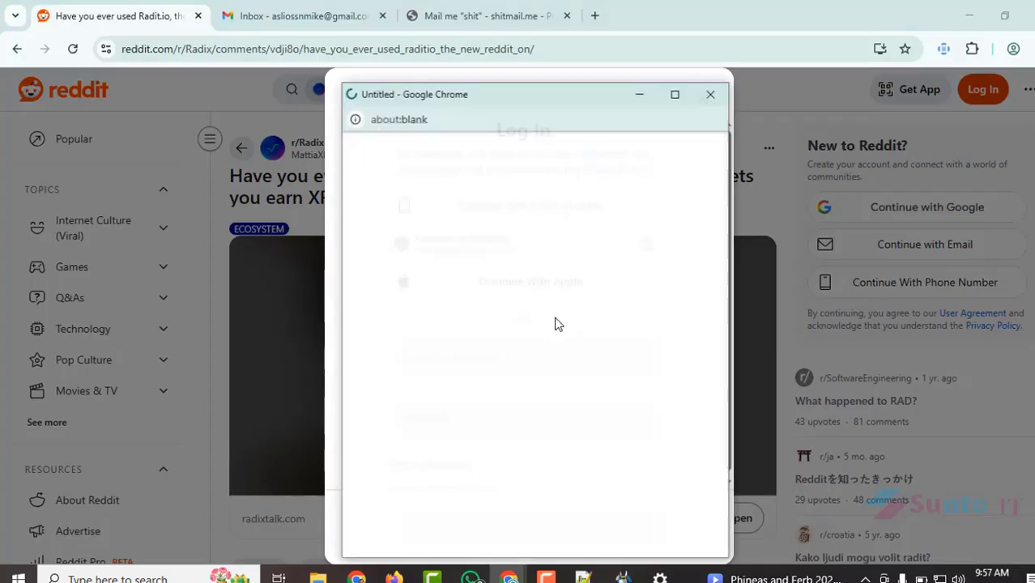
{"action": "left_click", "coordinate": [535, 363]}
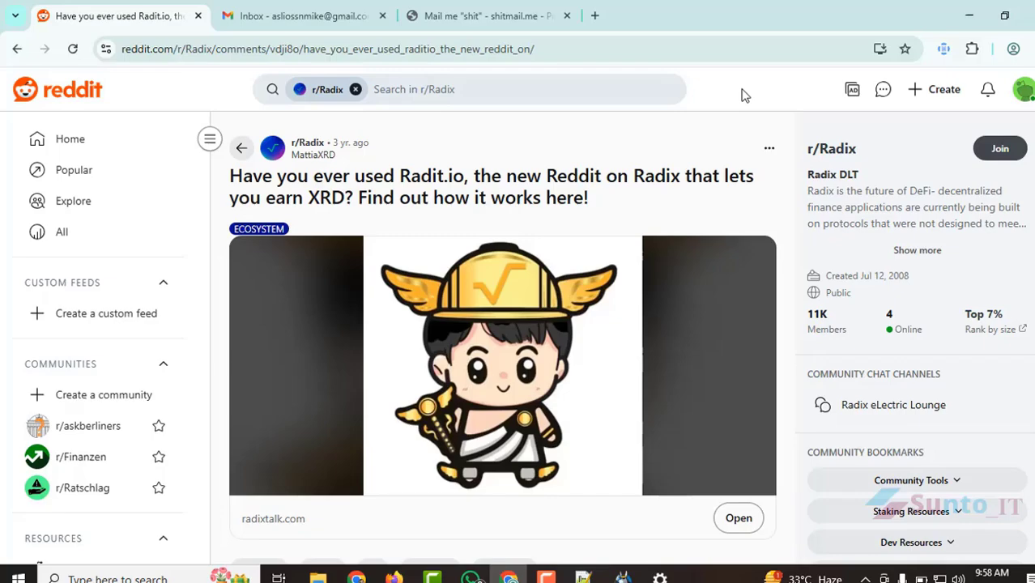
{"action": "left_click", "coordinate": [623, 577]}
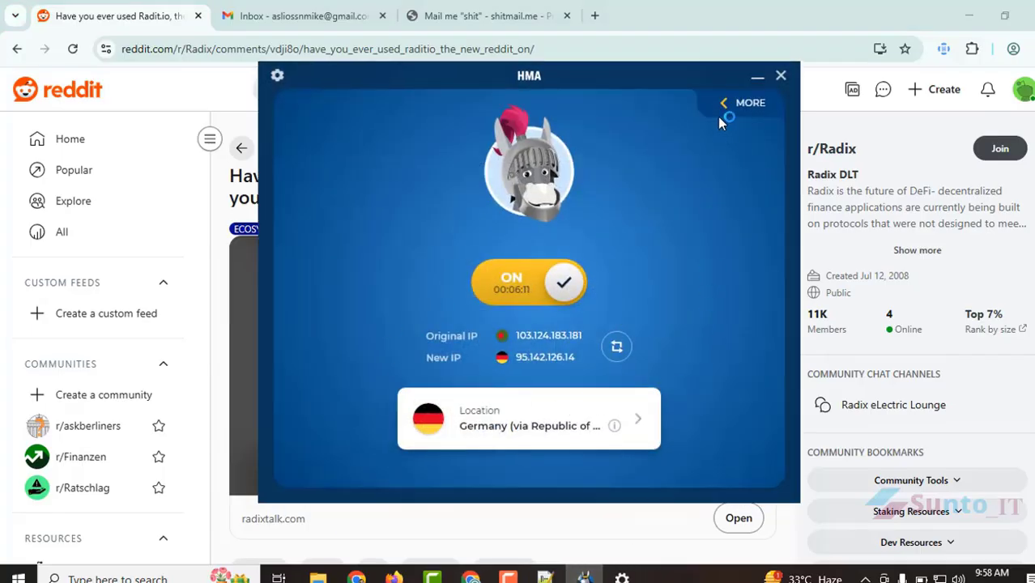
{"action": "left_click", "coordinate": [756, 80]}
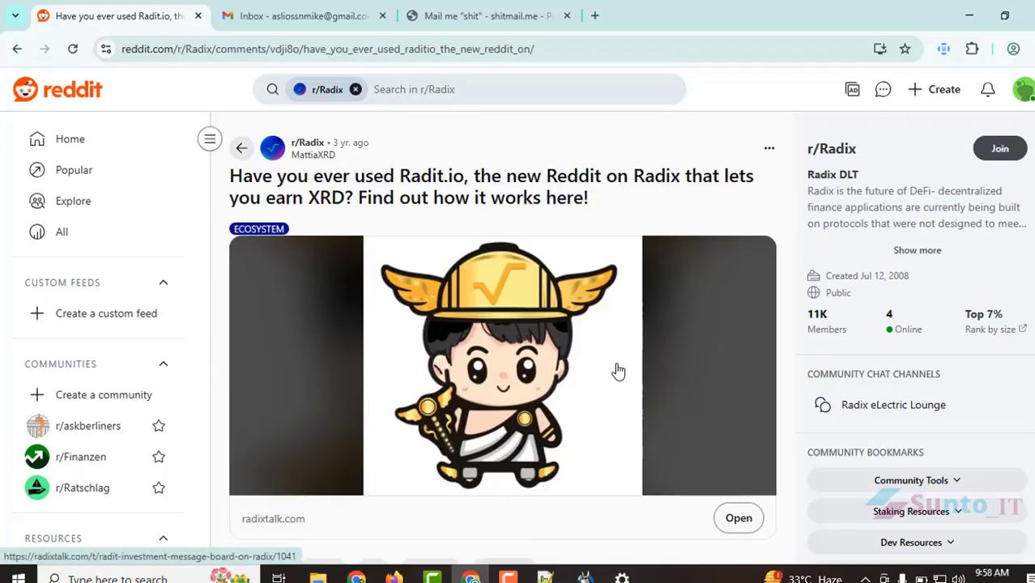